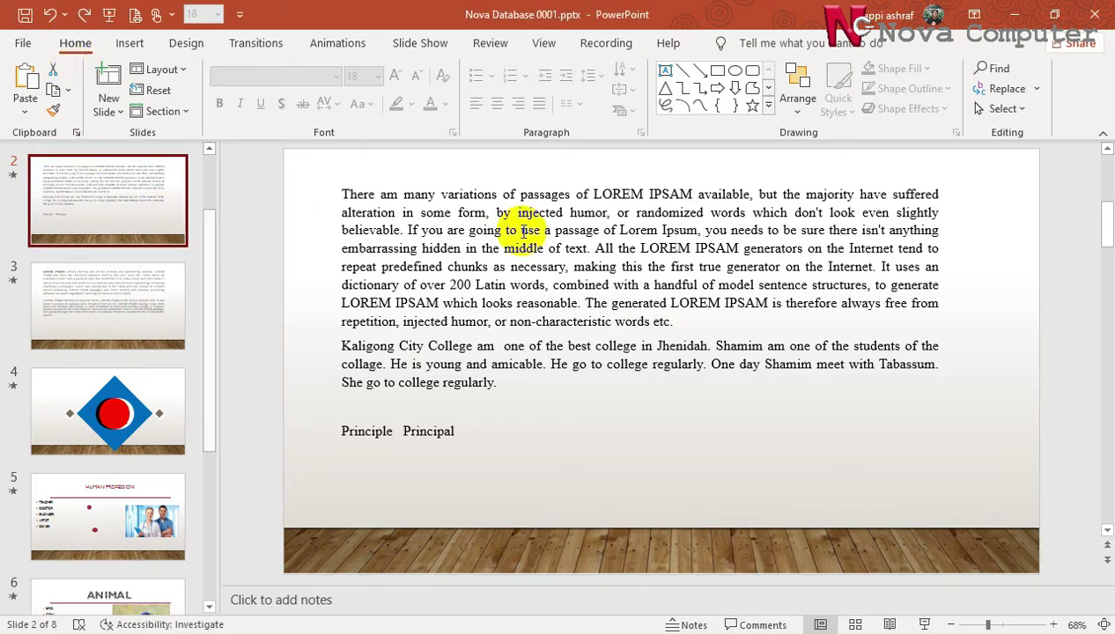
# Read the body-text fonts on slide 2 (Times New Roman) and slide 3 (Open Sans), then scroll to slide 5
pyautogui.click(421, 194)
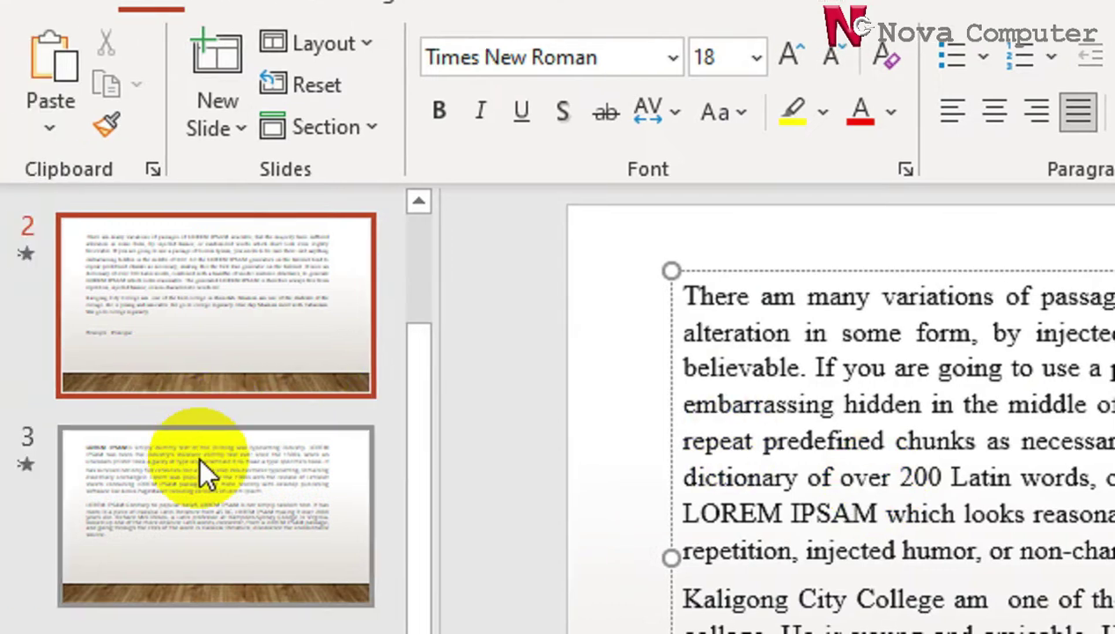
pyautogui.click(197, 453)
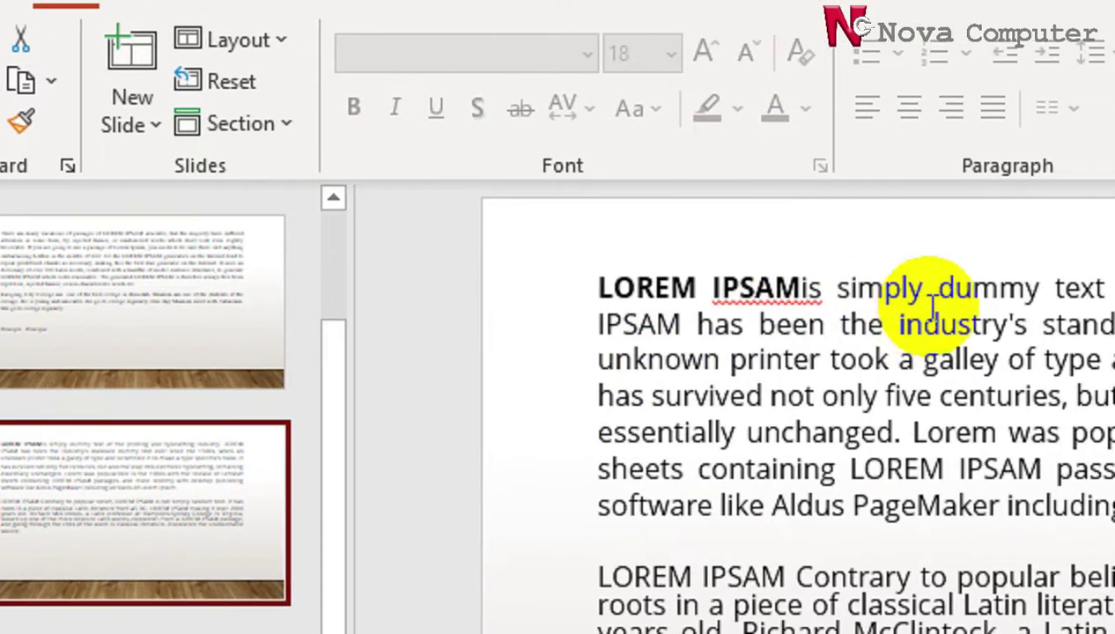
pyautogui.click(841, 291)
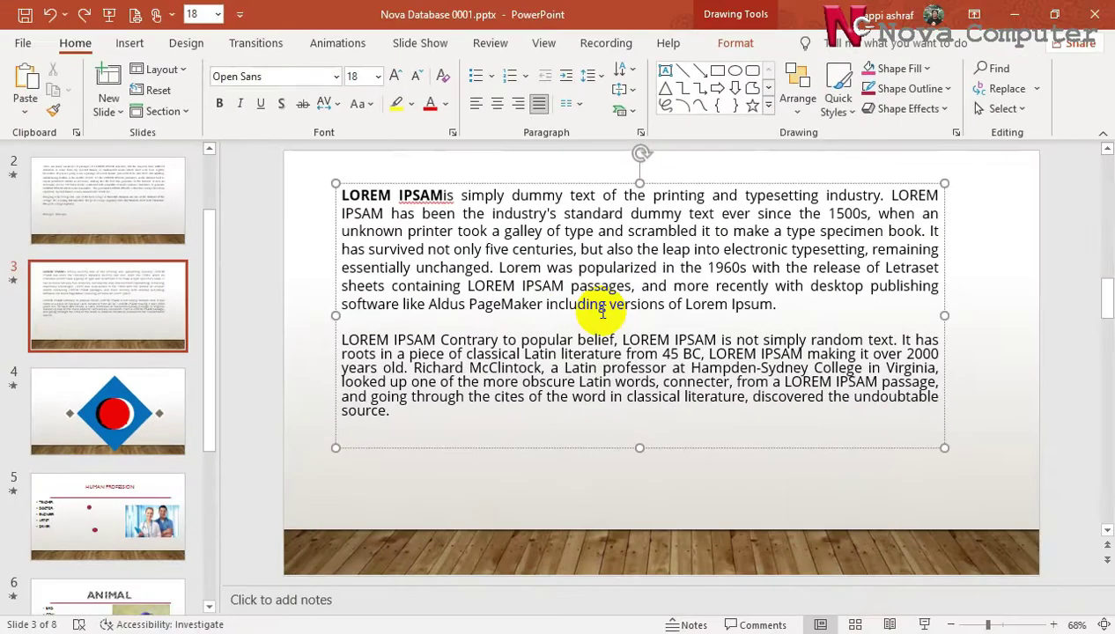
pyautogui.scroll(-1, 564, 311)
pyautogui.scroll(-1, 608, 282)
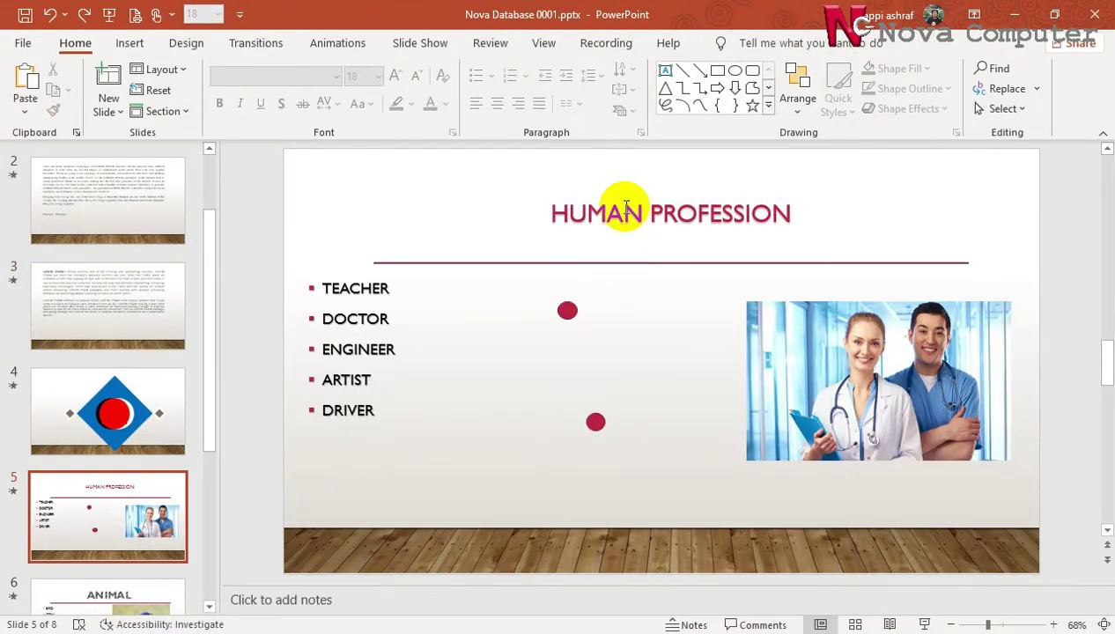
# Read the fonts of the HUMAN PROFESSION title, its profession list and slide 8's bullets, then scroll back
pyautogui.click(622, 209)
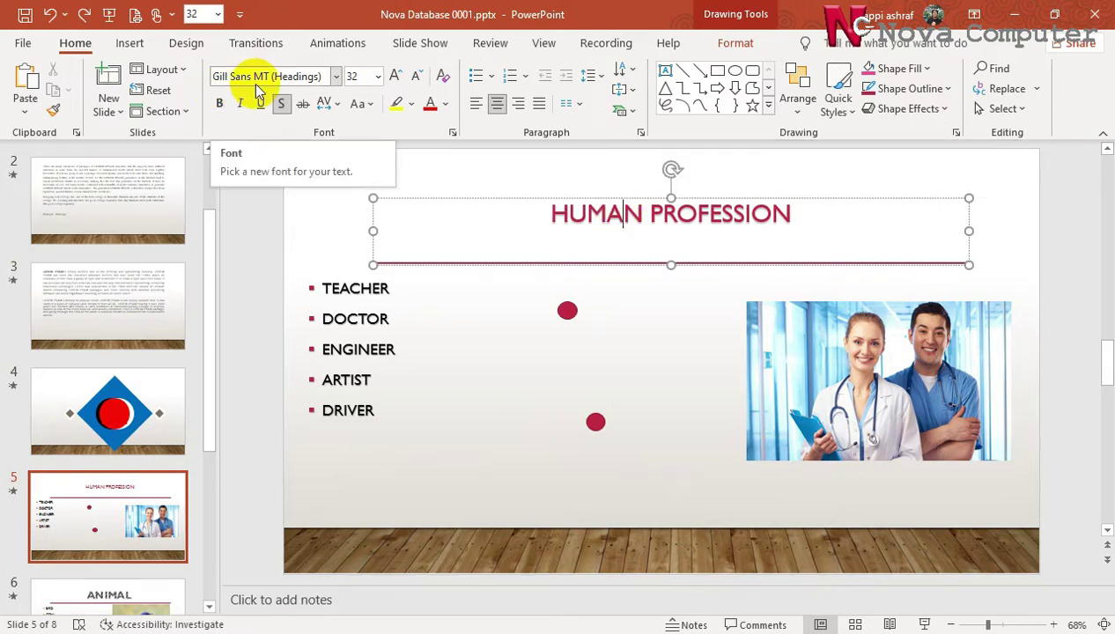
pyautogui.click(355, 288)
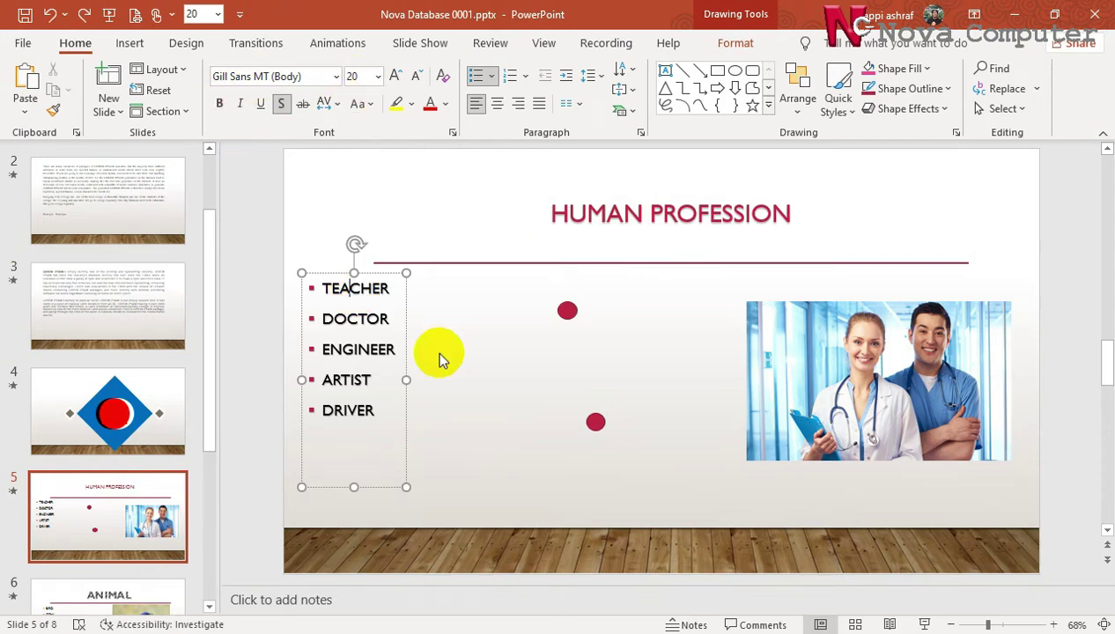
pyautogui.scroll(-2, 435, 350)
pyautogui.scroll(-1, 436, 348)
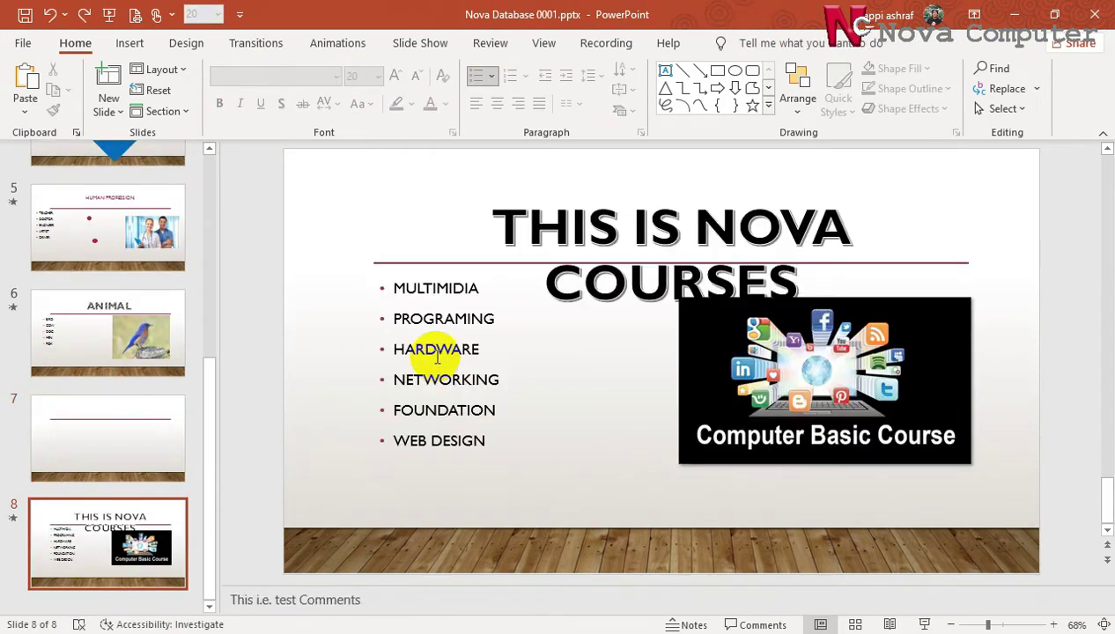
pyautogui.click(434, 287)
pyautogui.scroll(4, 478, 361)
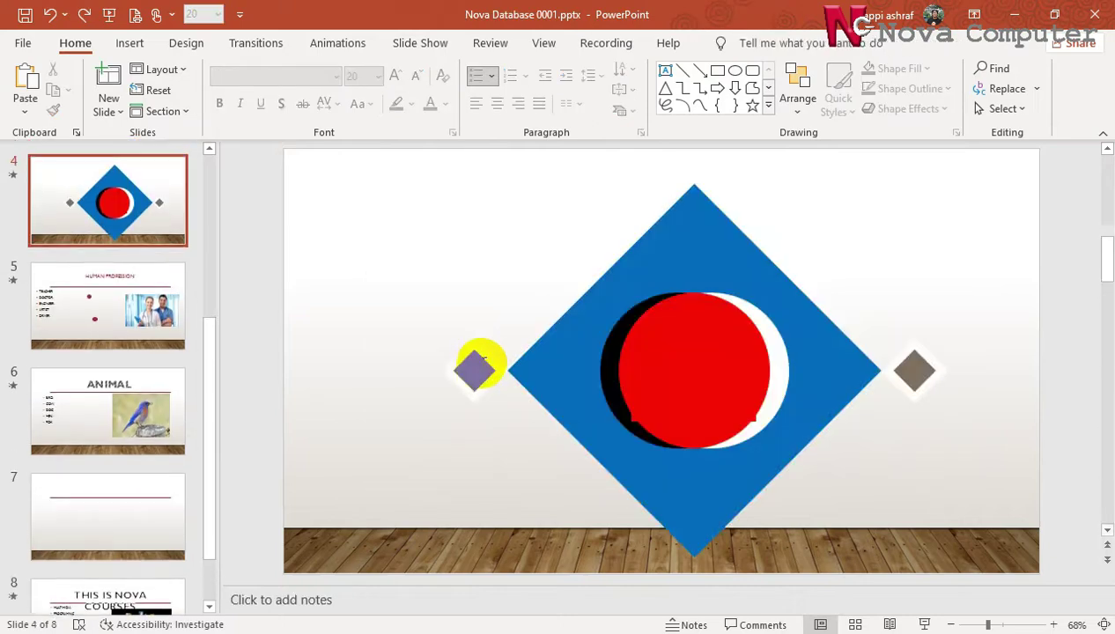
pyautogui.scroll(3, 480, 361)
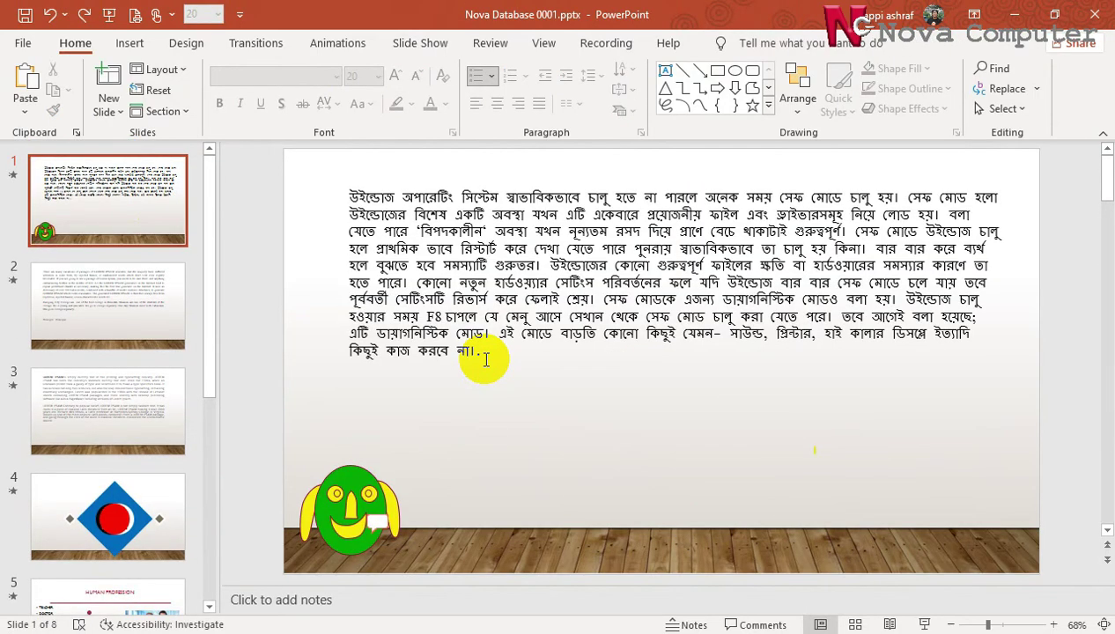
pyautogui.scroll(-1, 485, 360)
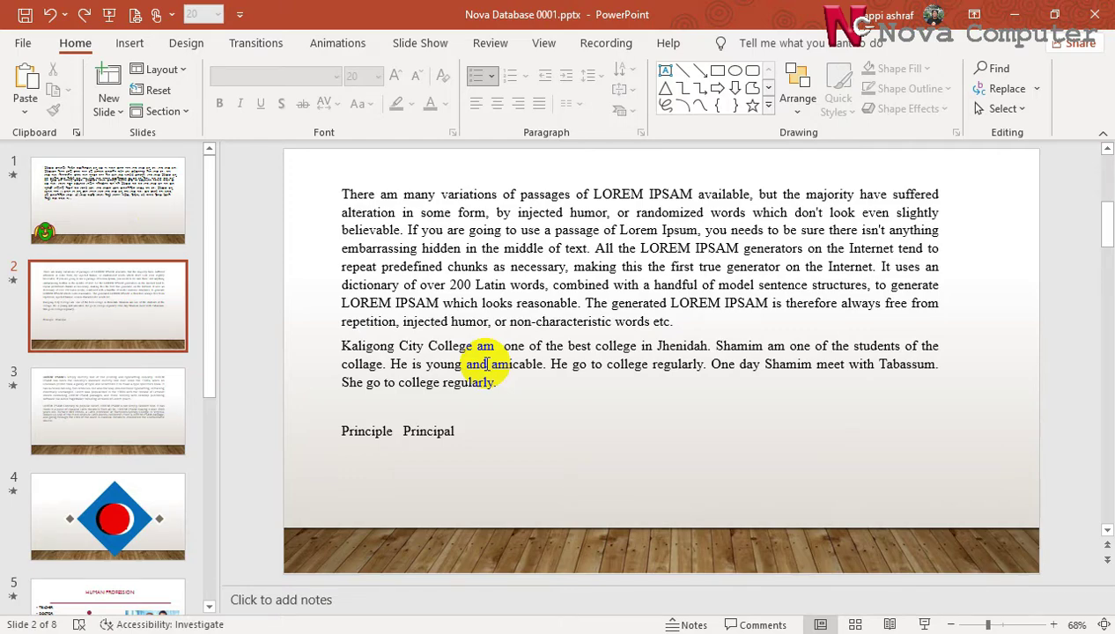
pyautogui.click(473, 257)
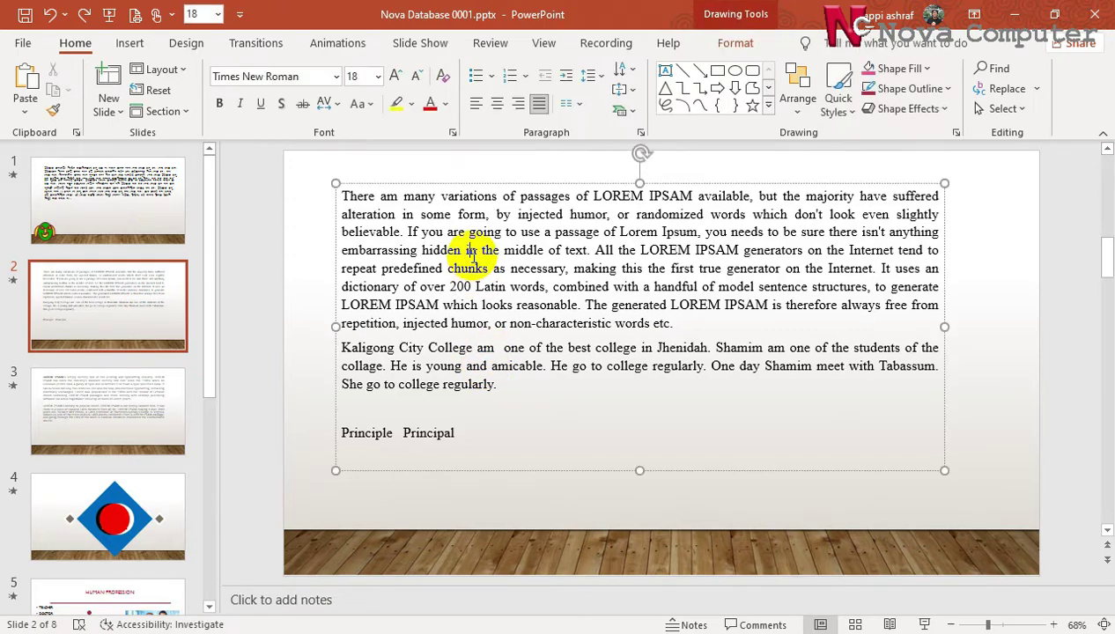
pyautogui.click(348, 199)
pyautogui.moveTo(350, 201); pyautogui.dragTo(451, 324)
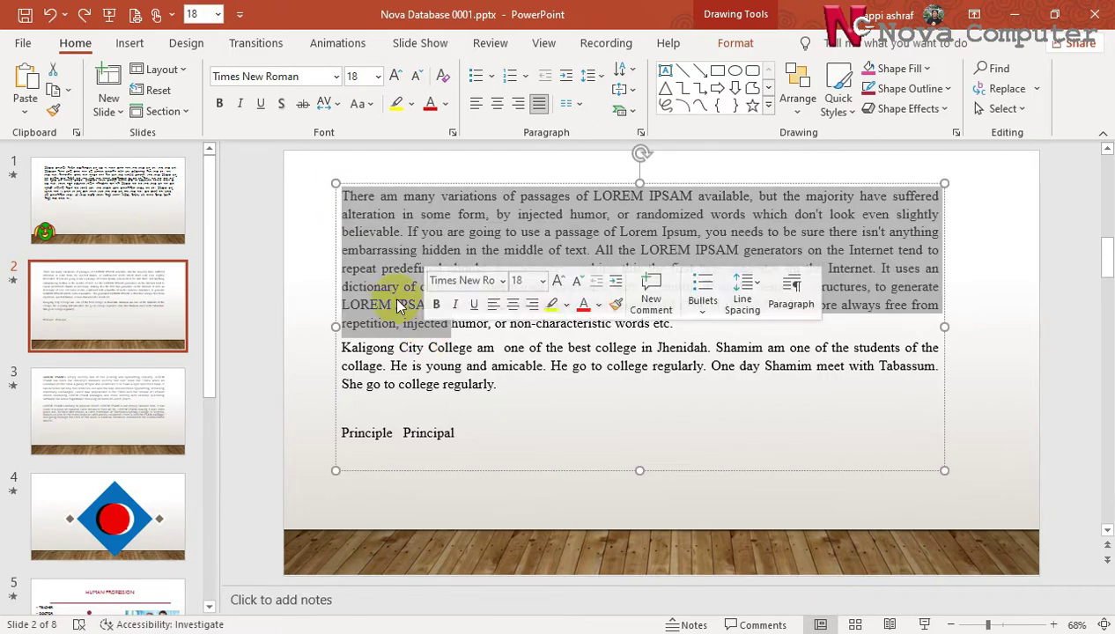
pyautogui.click(337, 78)
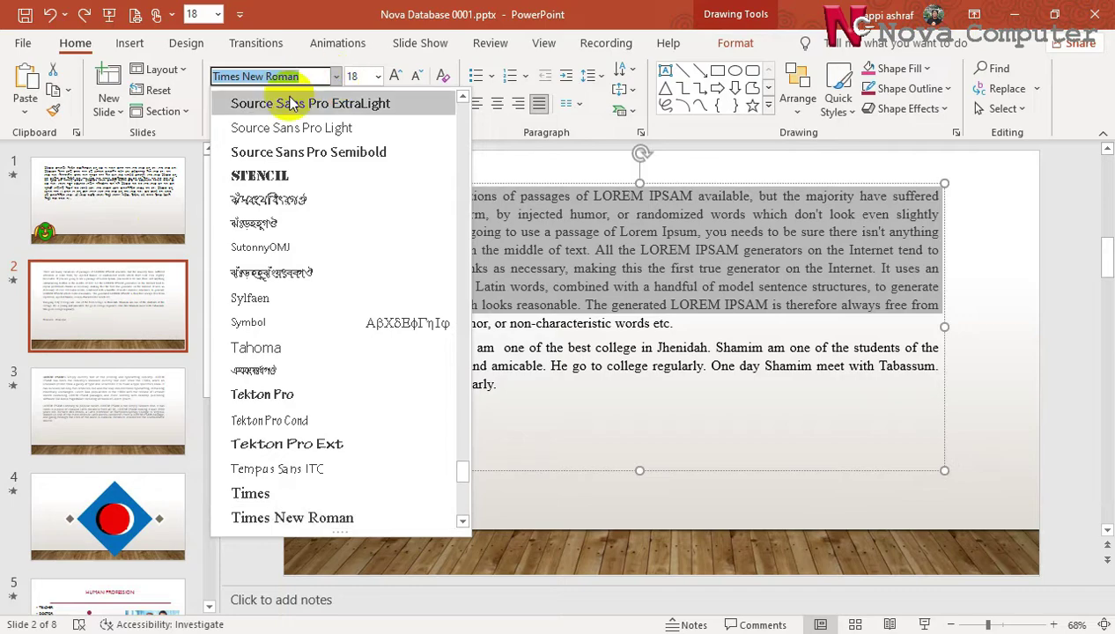
pyautogui.click(278, 176)
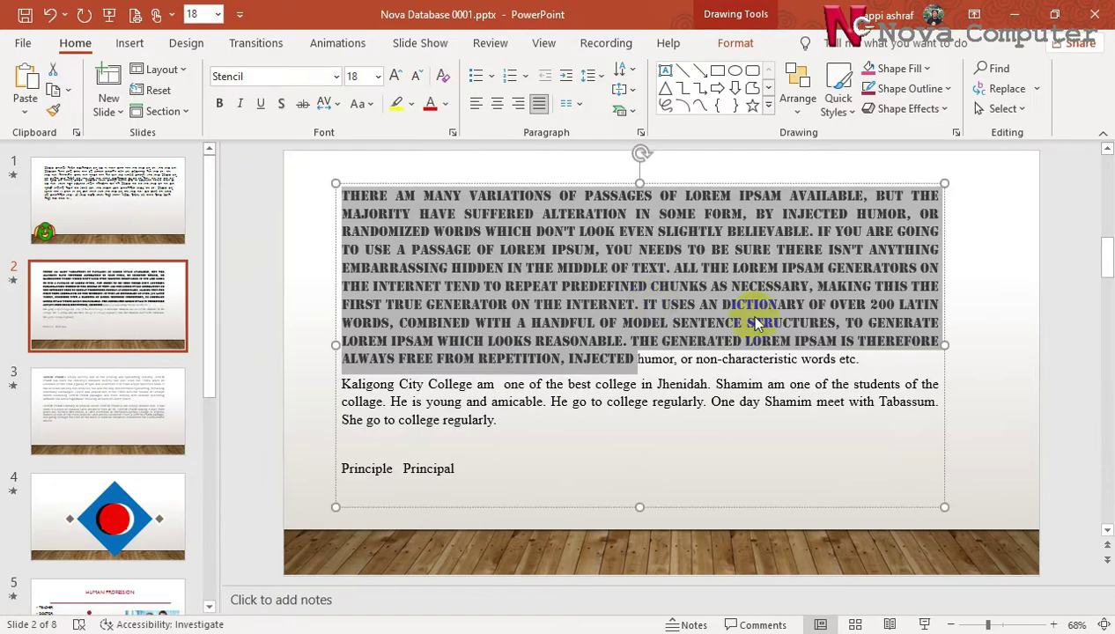
pyautogui.hotkey('ctrl', 'z')
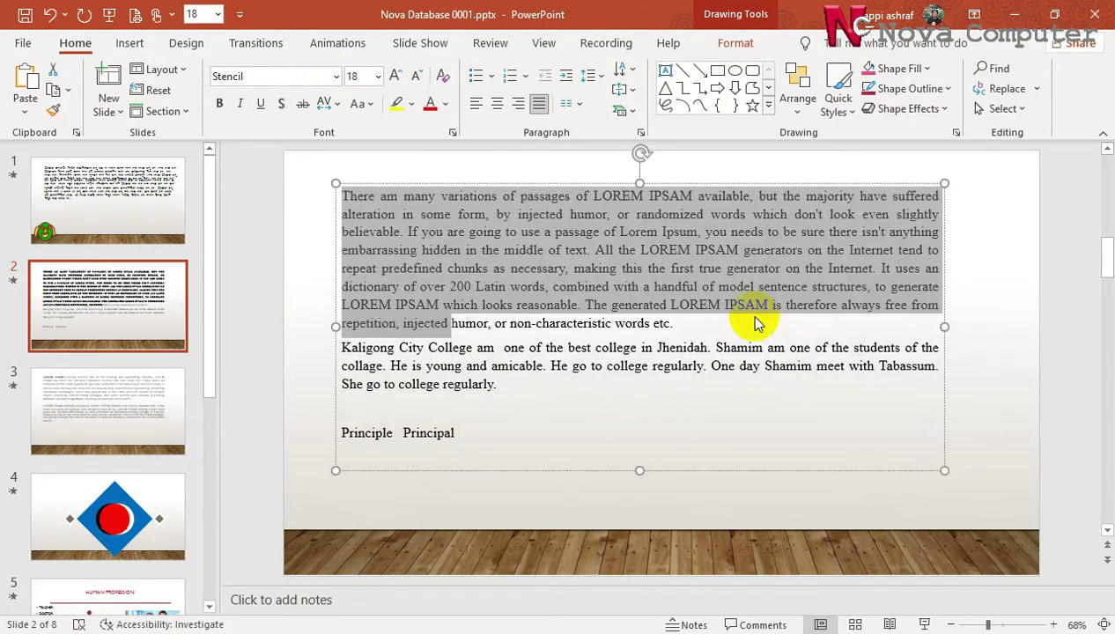
pyautogui.click(599, 282)
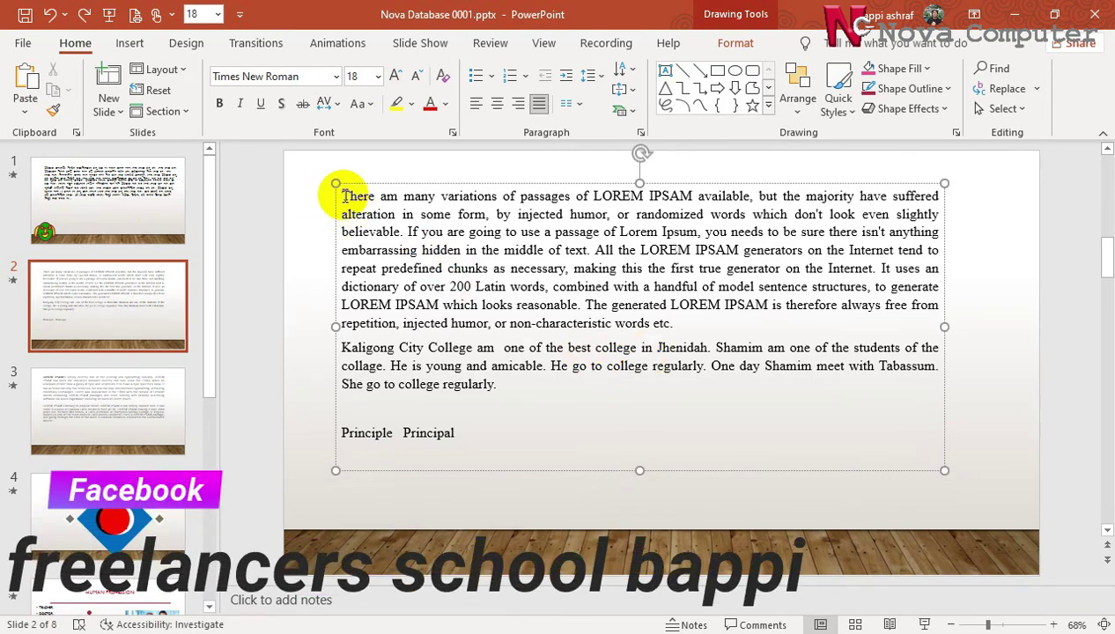
# Select, then deselect, slide 2's body text and a few lines of its first paragraph
pyautogui.moveTo(344, 195); pyautogui.dragTo(502, 388)
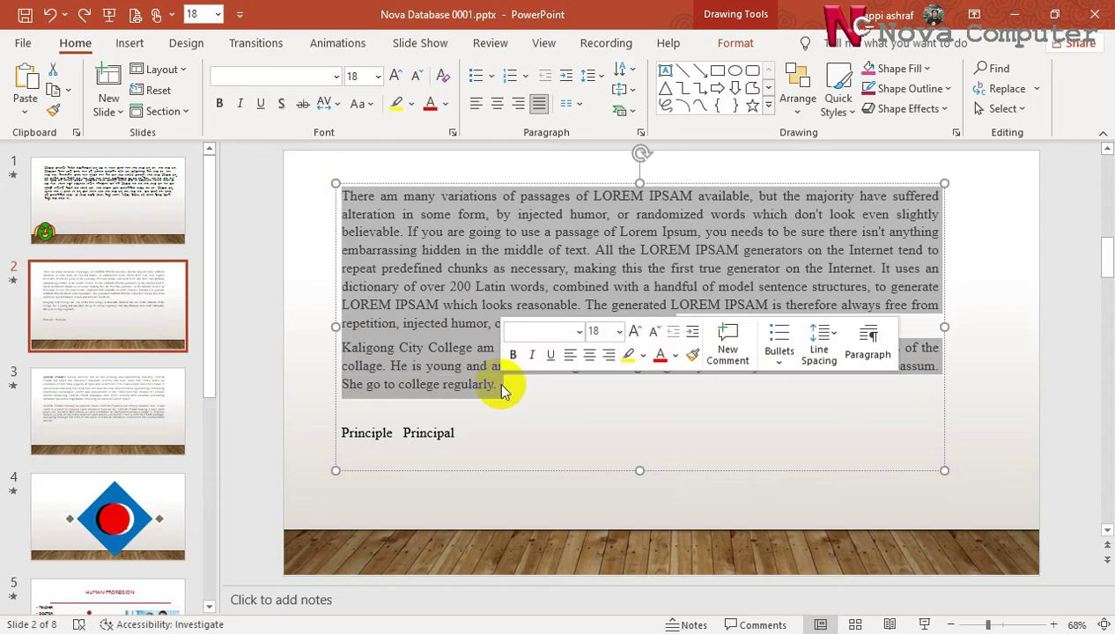
pyautogui.click(534, 252)
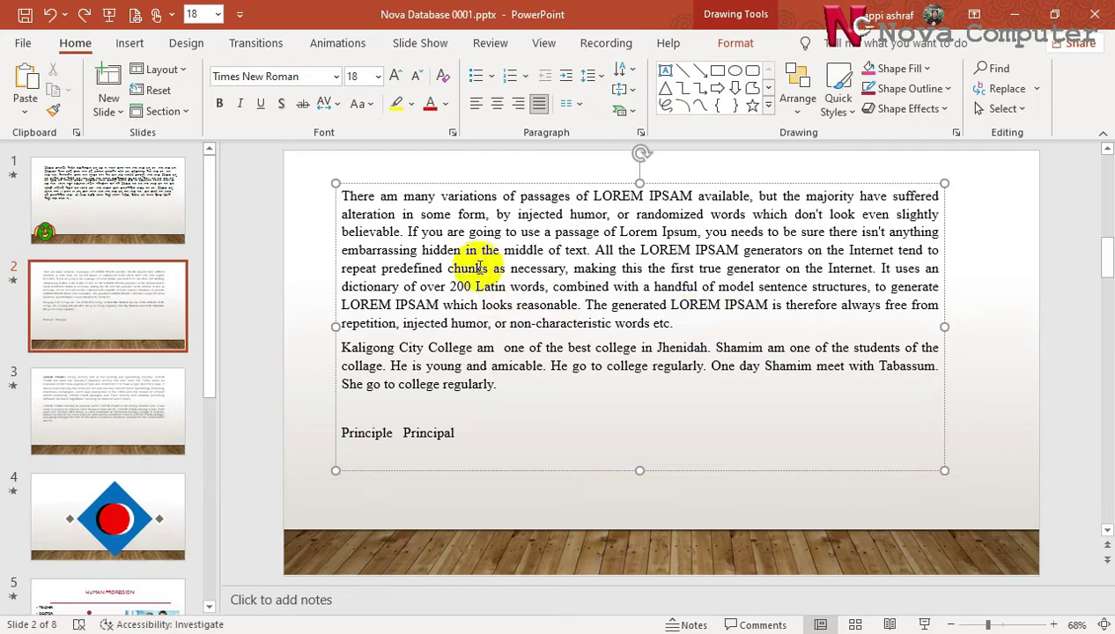
pyautogui.moveTo(449, 269); pyautogui.dragTo(522, 280)
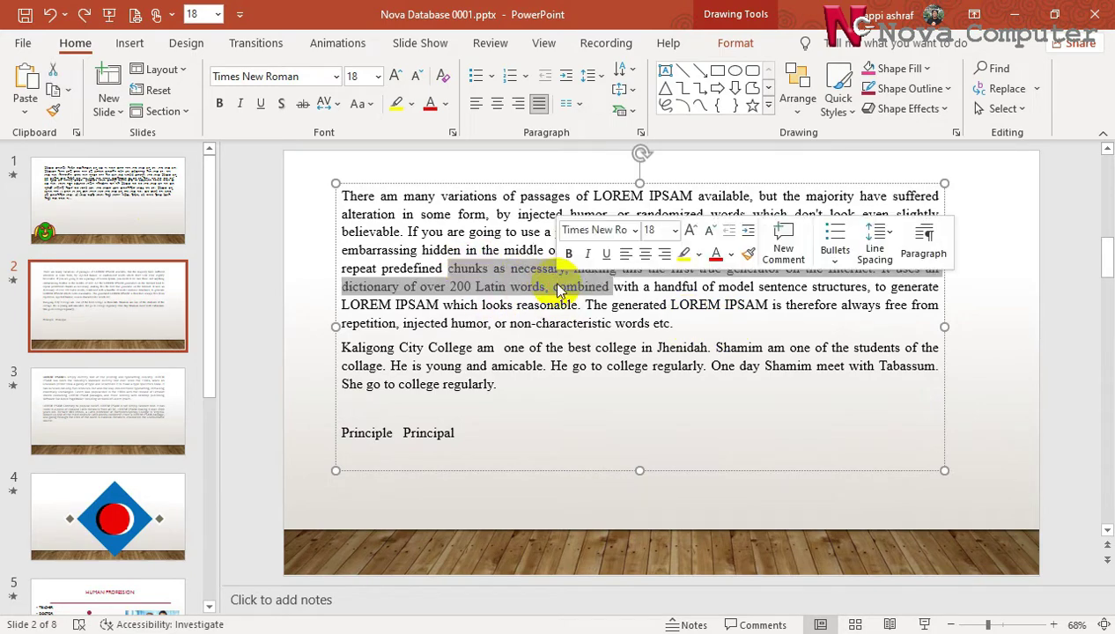
pyautogui.click(554, 286)
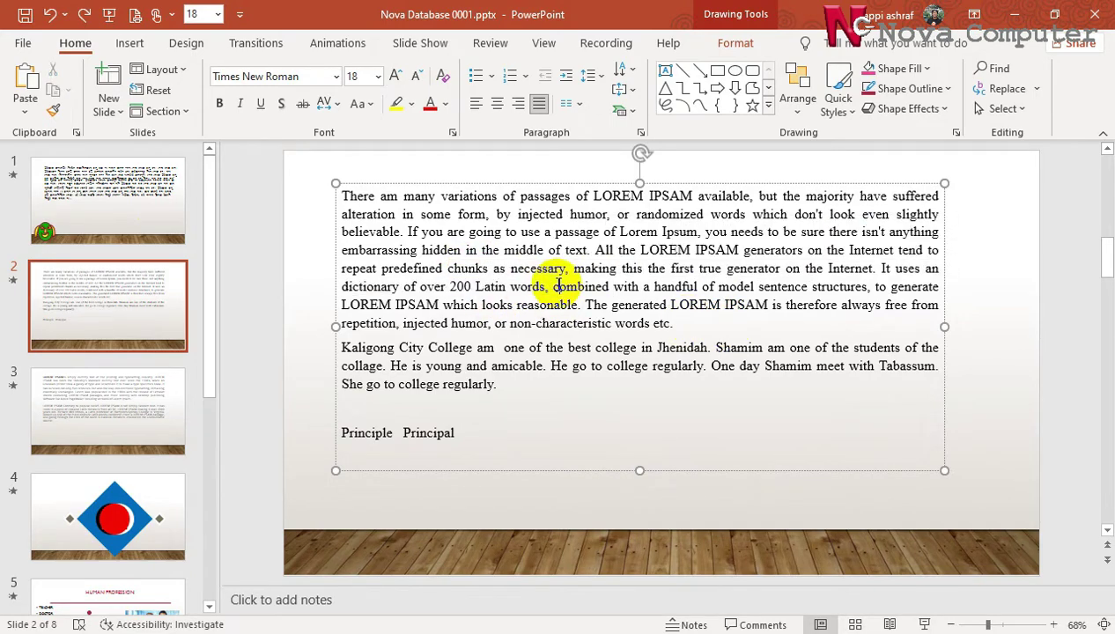
# Browse the font list but dismiss it, keeping Times New Roman, then scroll to slide 3
pyautogui.click(335, 77)
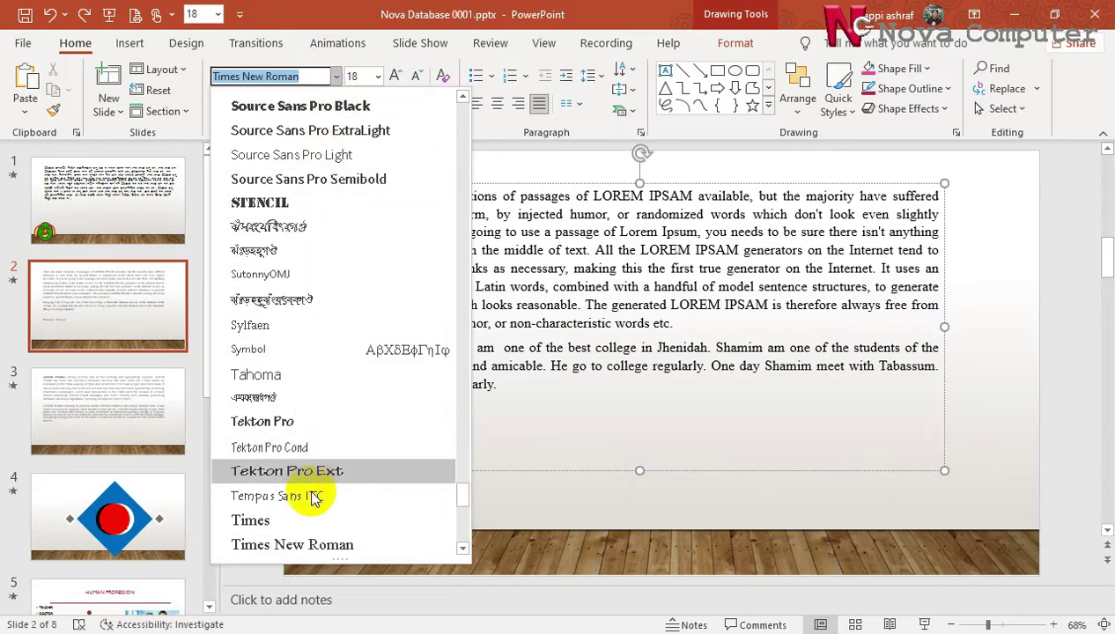
pyautogui.scroll(3, 346, 226)
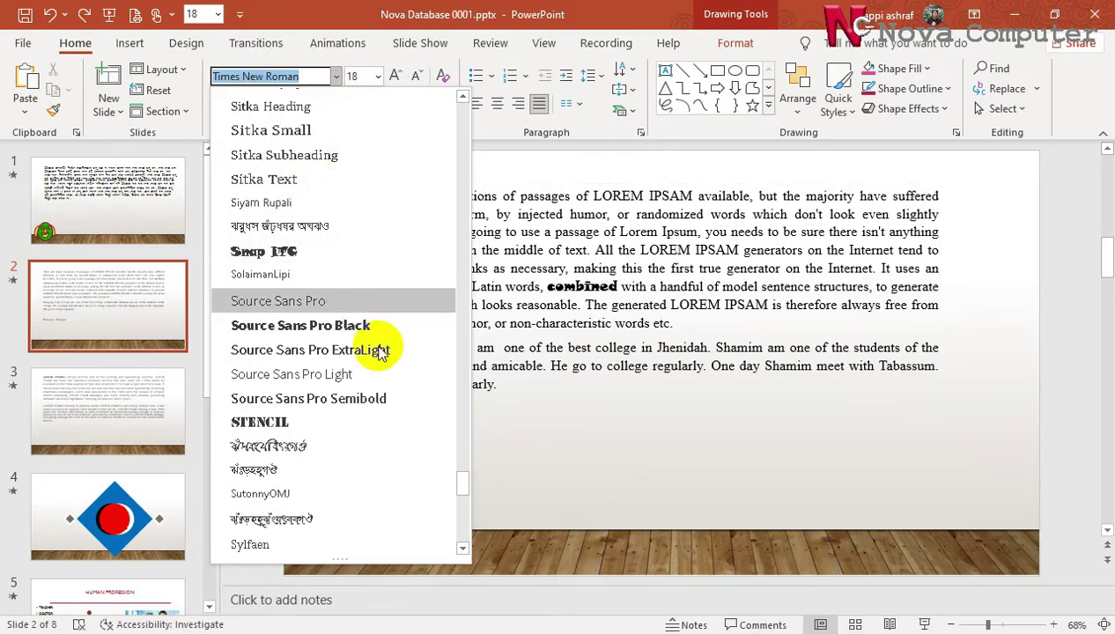
pyautogui.scroll(-3, 374, 430)
pyautogui.scroll(-6, 381, 436)
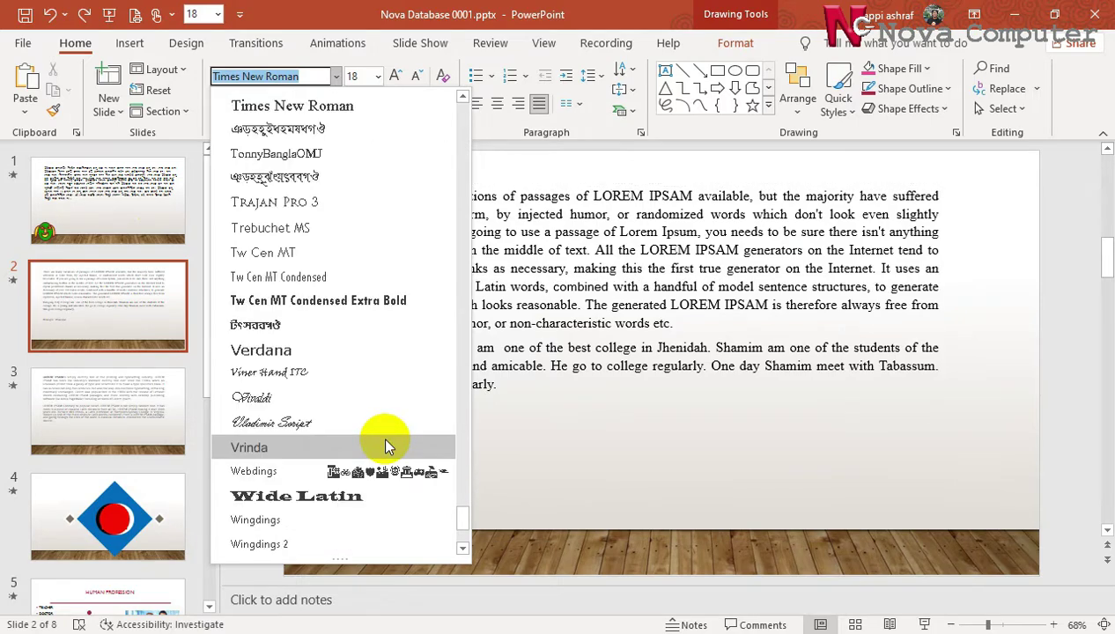
pyautogui.scroll(-3, 384, 443)
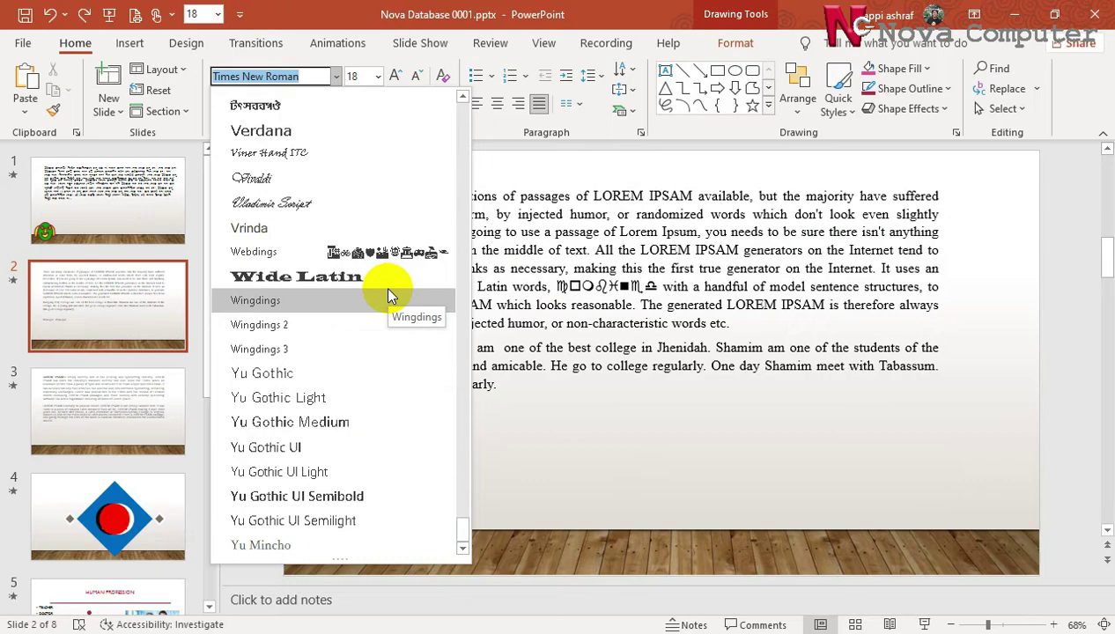
pyautogui.click(647, 236)
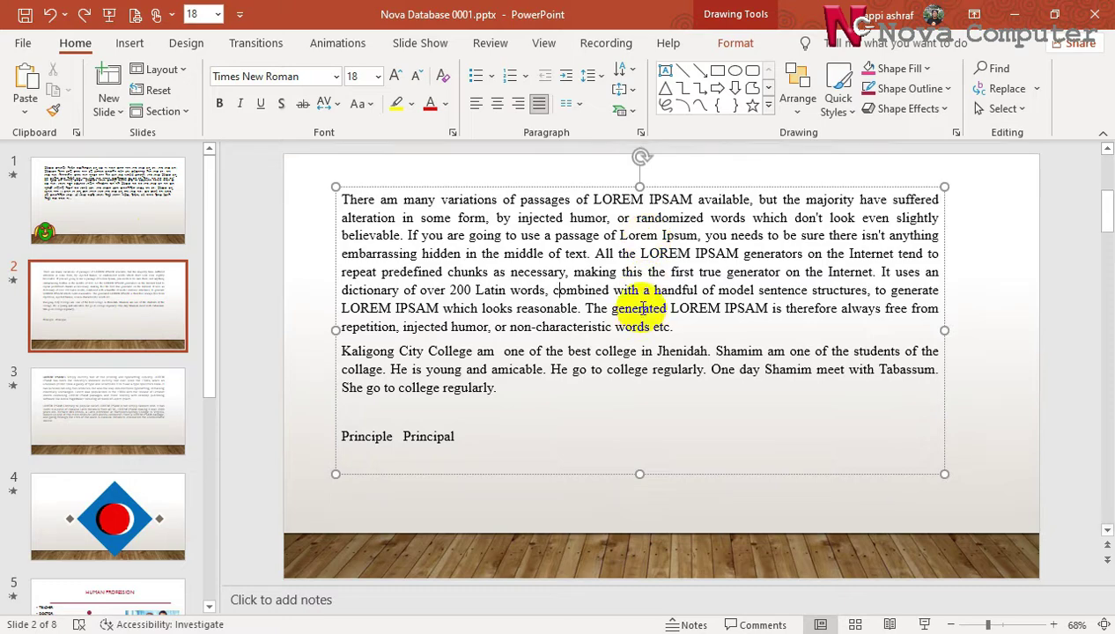
pyautogui.scroll(2, 647, 313)
pyautogui.scroll(-2, 646, 310)
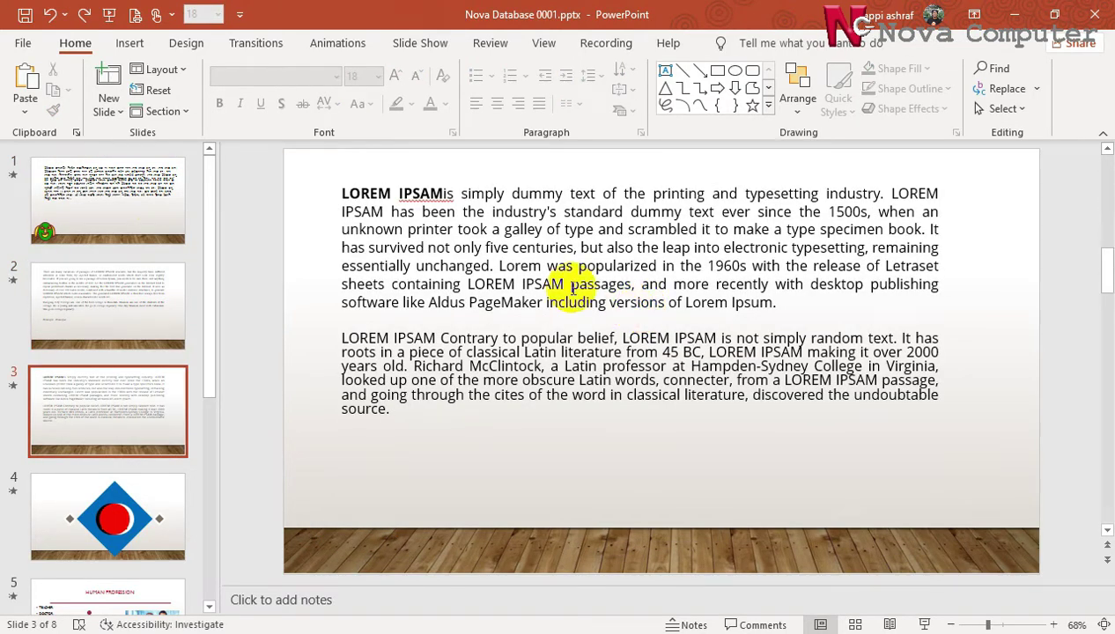
pyautogui.click(58, 291)
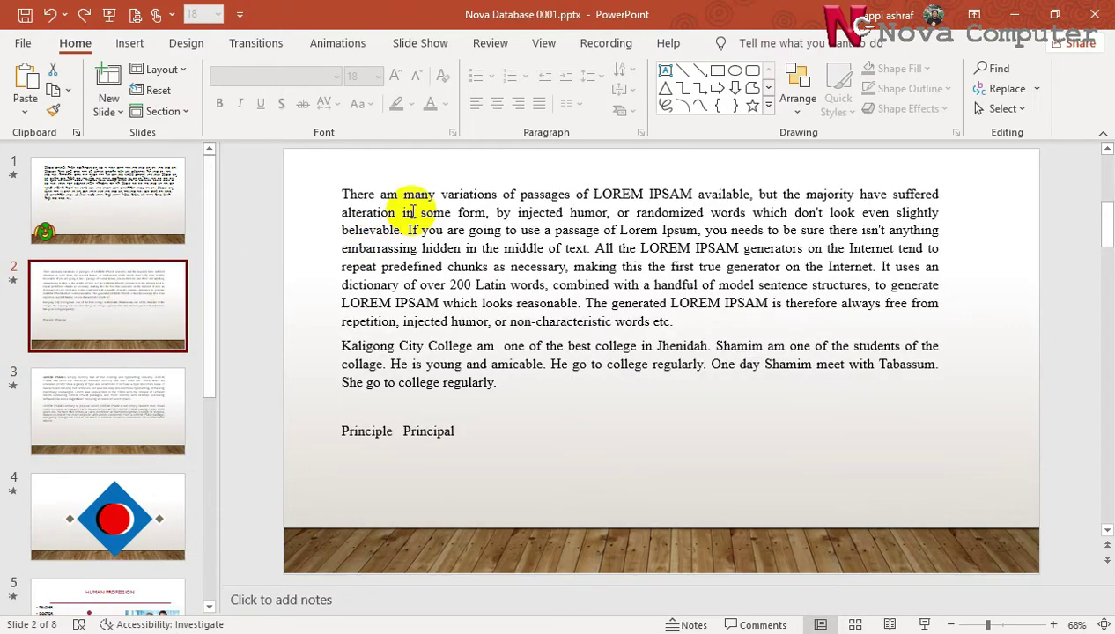
pyautogui.click(458, 196)
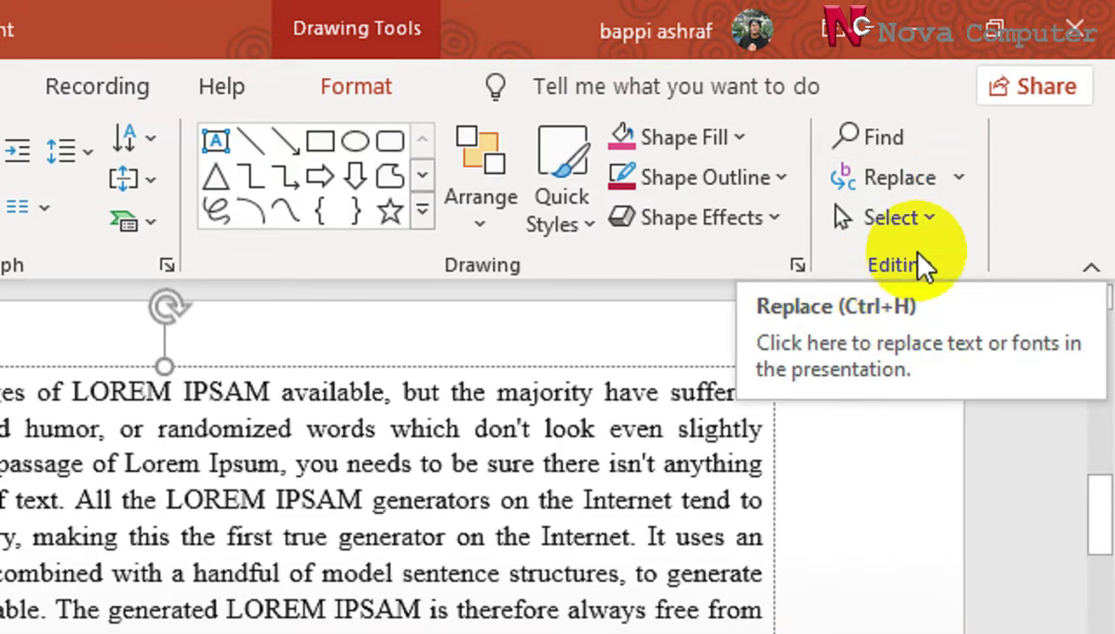
pyautogui.click(960, 182)
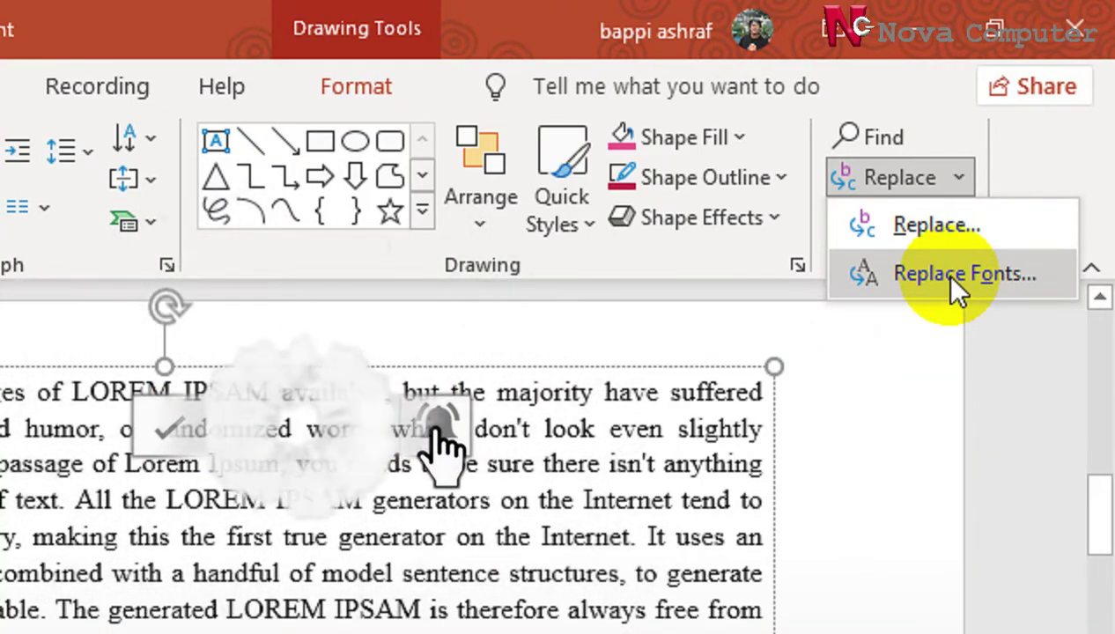
pyautogui.click(951, 274)
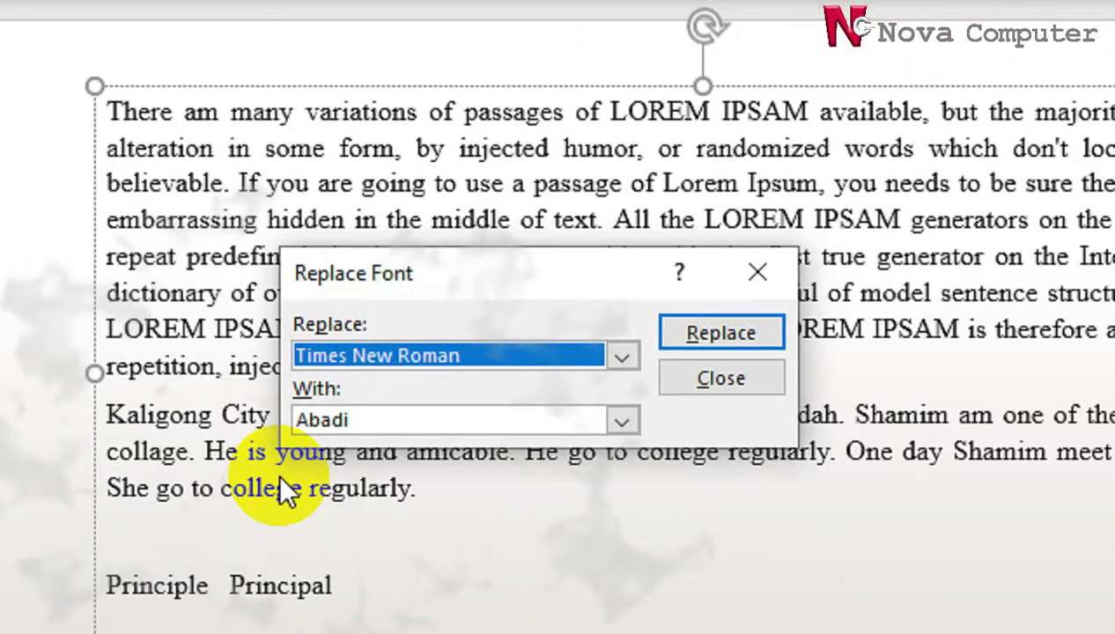
pyautogui.hotkey('alt', 'Down')
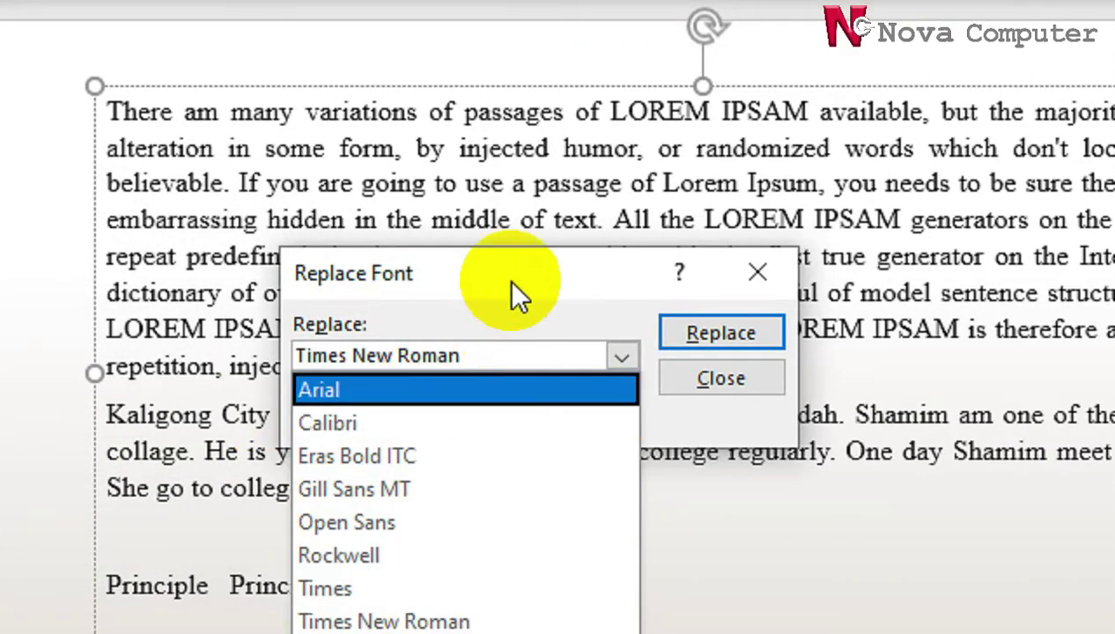
pyautogui.click(352, 360)
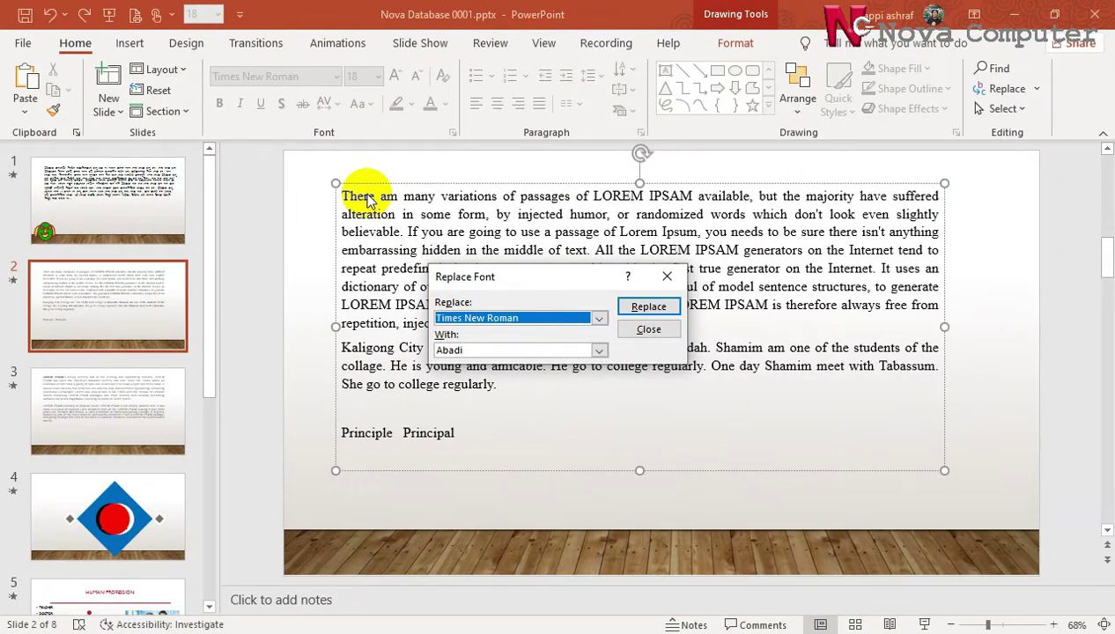
pyautogui.click(649, 329)
pyautogui.scroll(1, 672, 334)
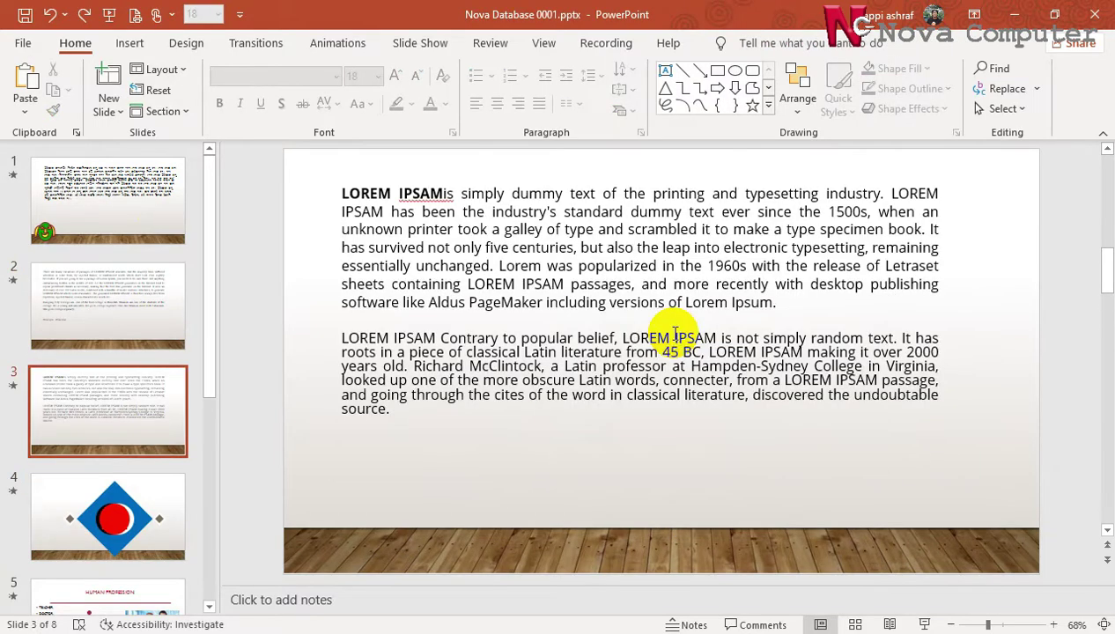
pyautogui.click(541, 196)
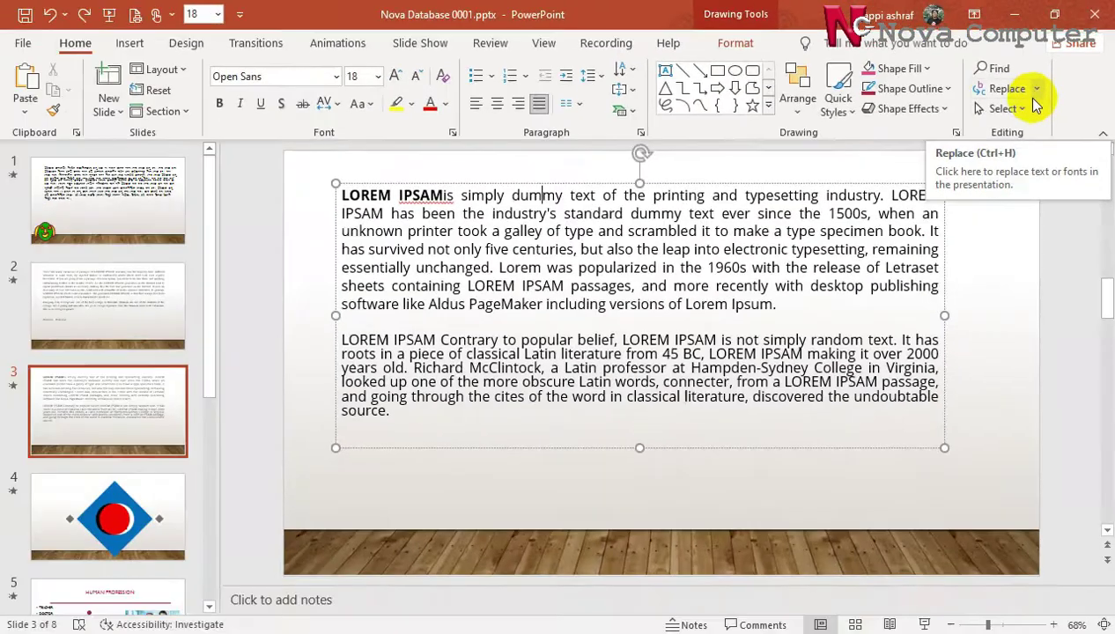
pyautogui.click(1036, 91)
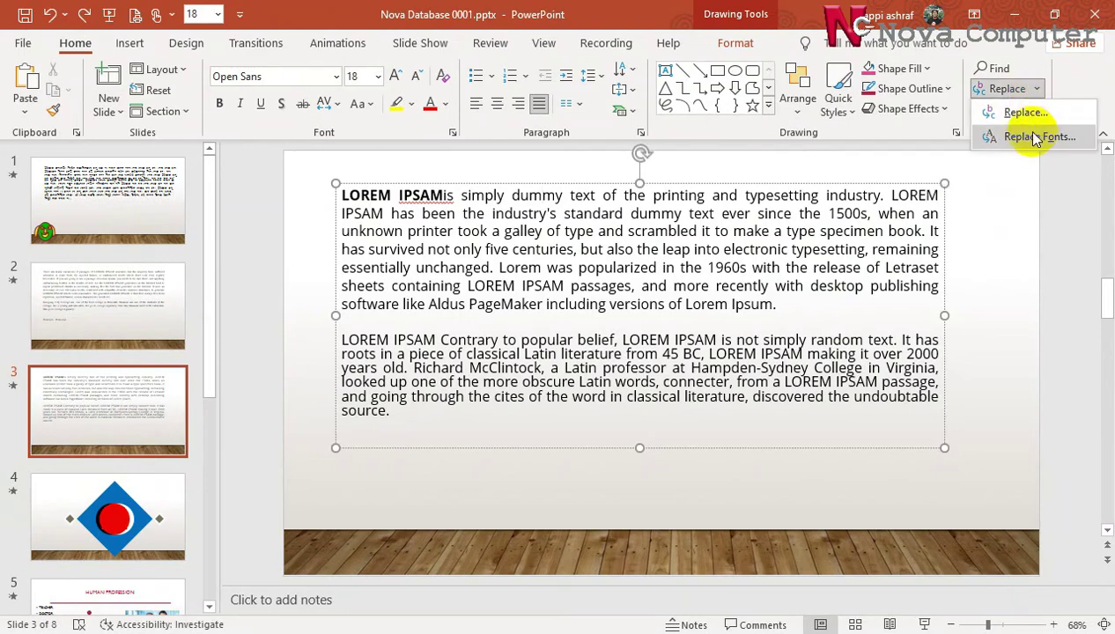
pyautogui.click(1032, 138)
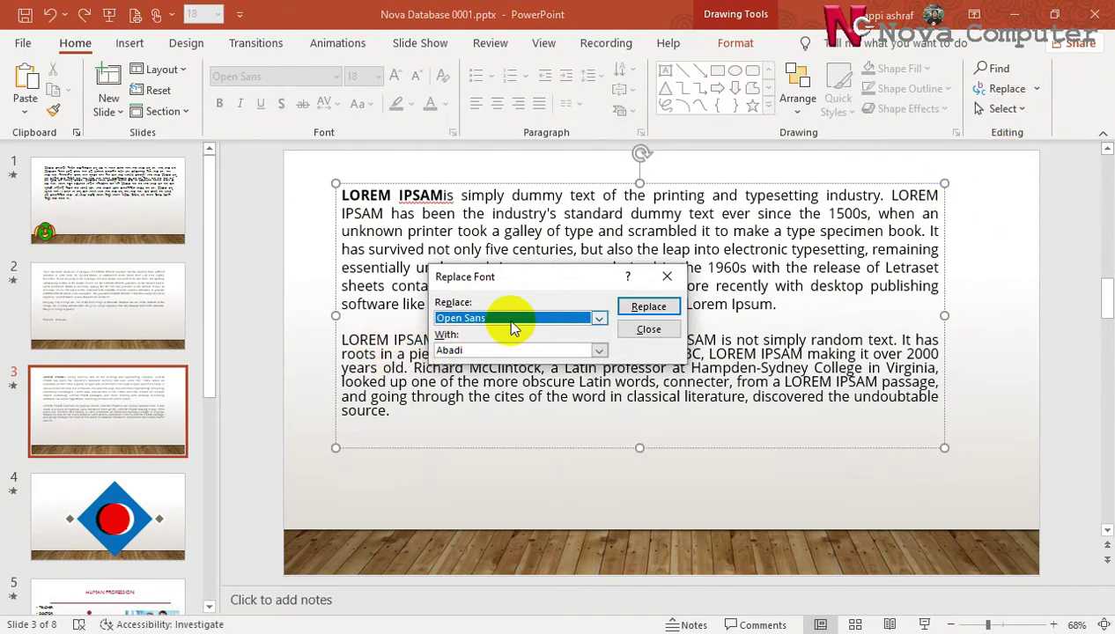
pyautogui.click(649, 329)
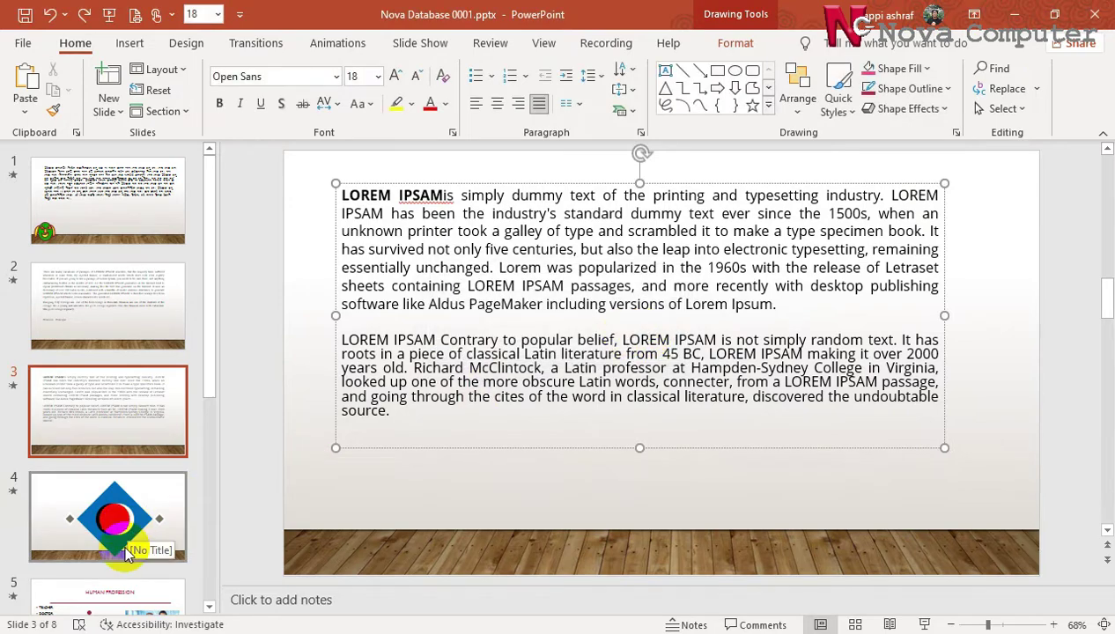
# On the HUMAN PROFESSION slide, open Replace Fonts from the title and close it unchanged
pyautogui.click(112, 595)
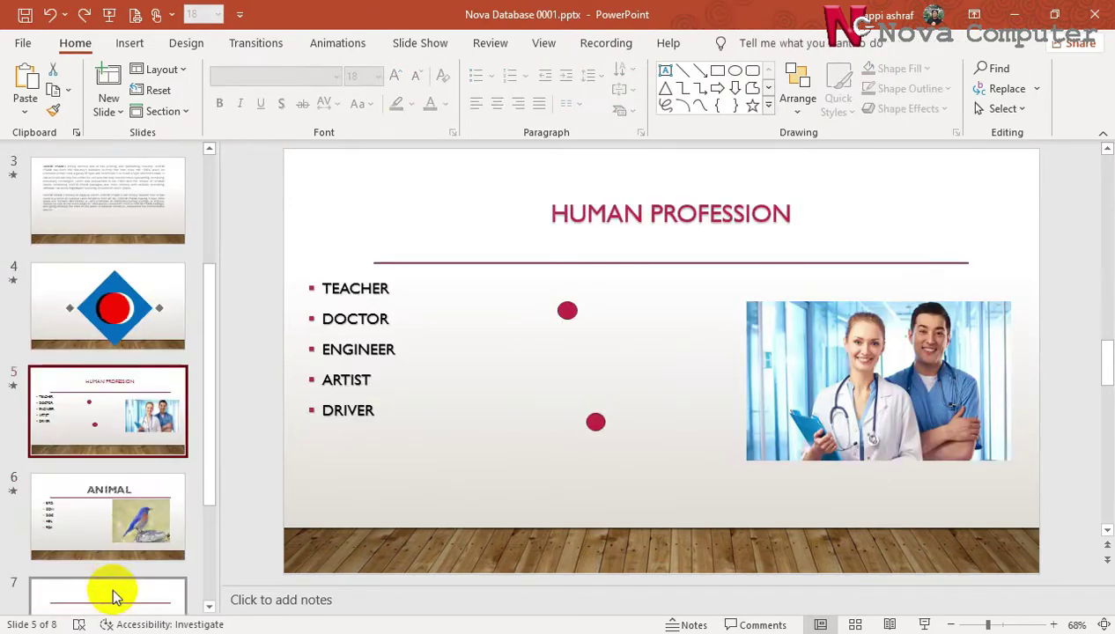
pyautogui.click(638, 213)
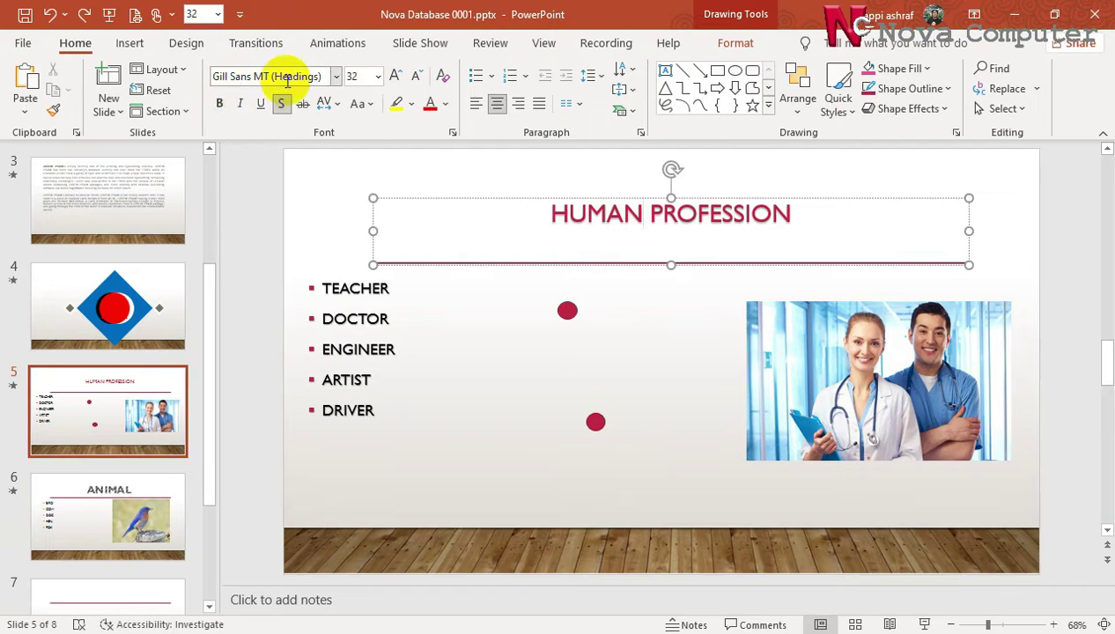
pyautogui.click(1037, 92)
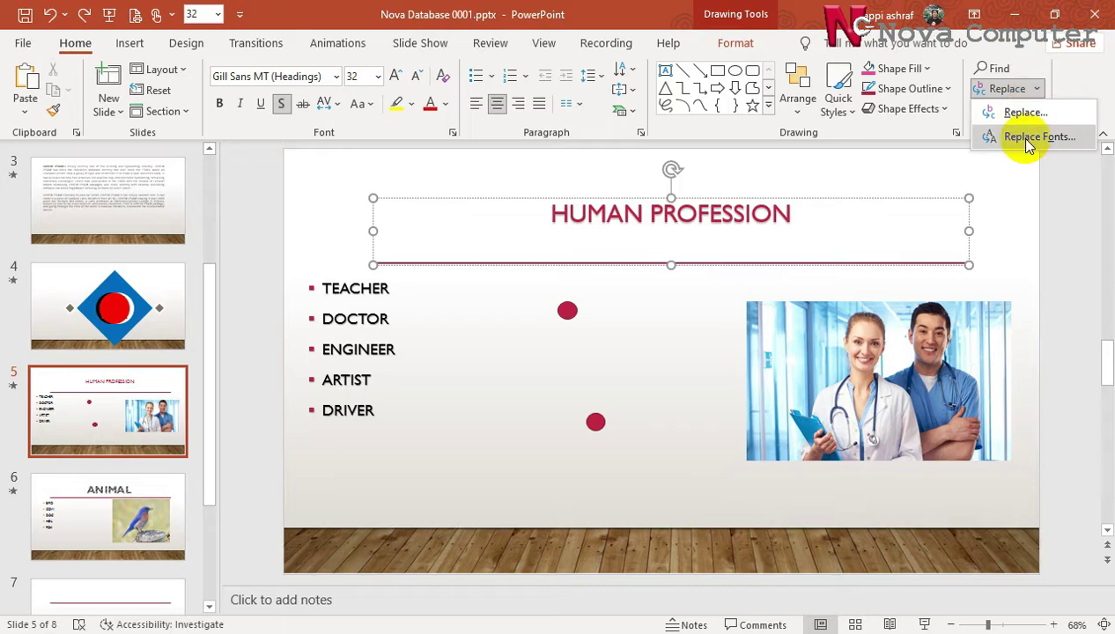
pyautogui.click(1026, 137)
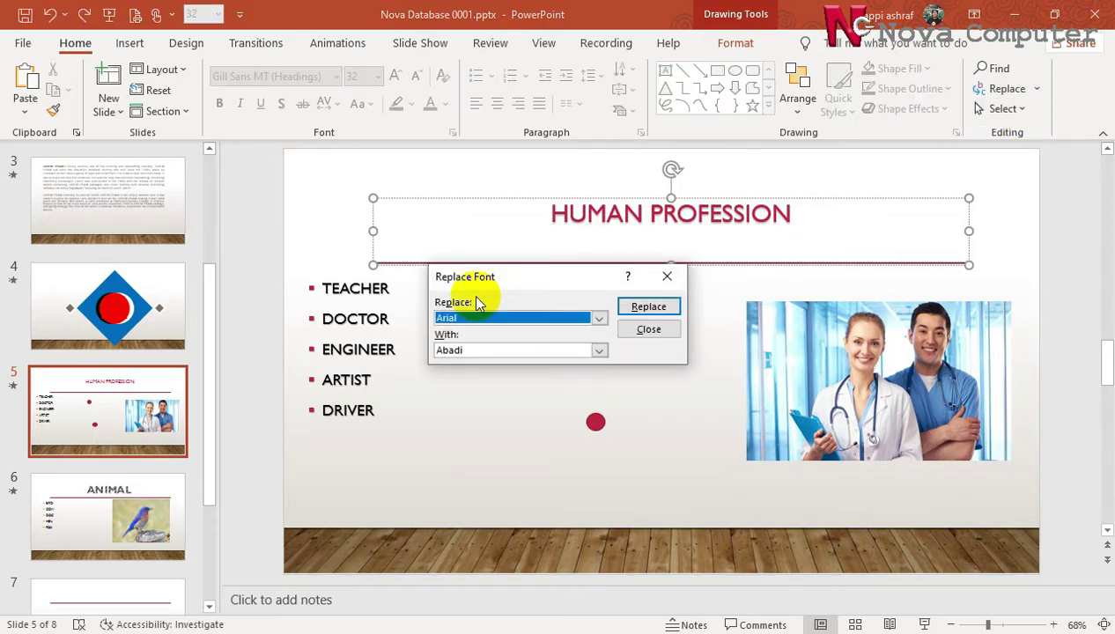
pyautogui.click(660, 330)
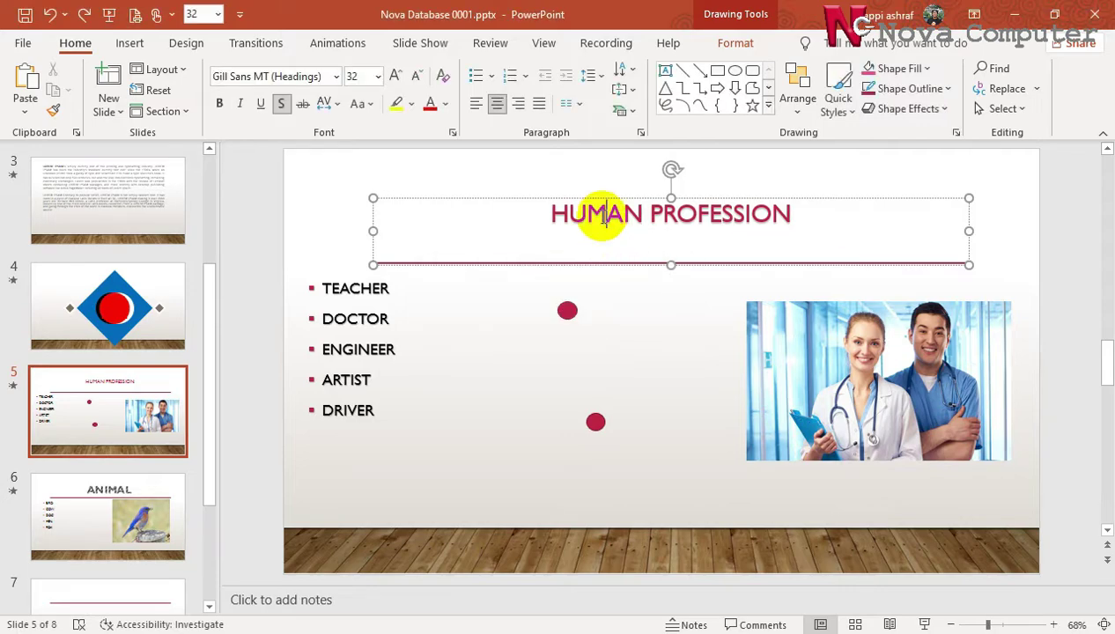
# Select the whole title, reopen Replace Fonts and close it again, then return to slide 1
pyautogui.tripleClick(595, 214)
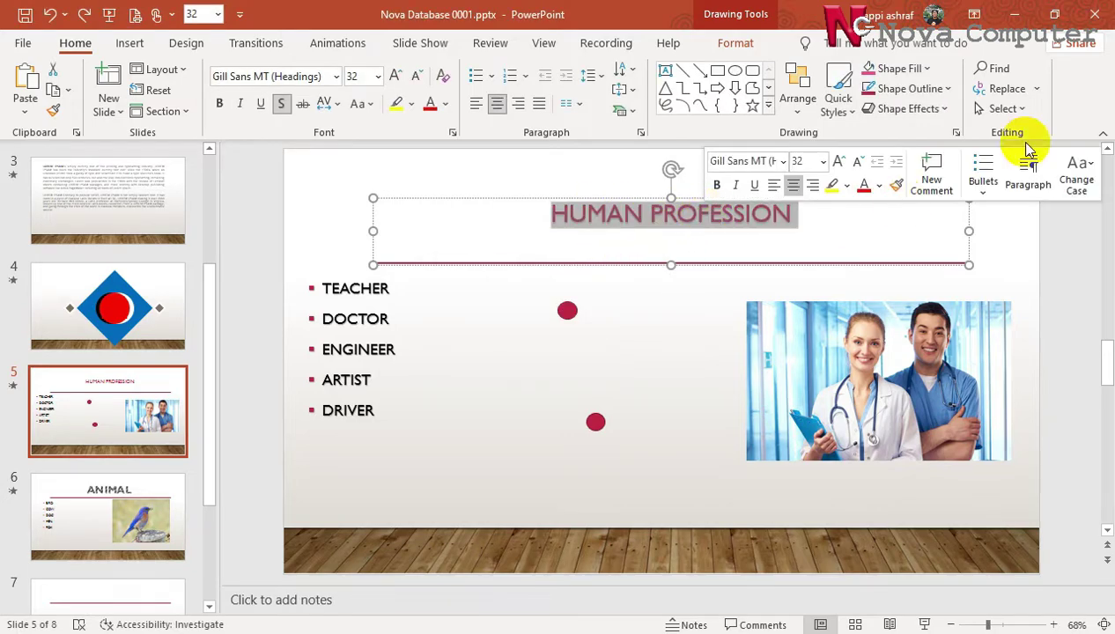
pyautogui.click(1037, 89)
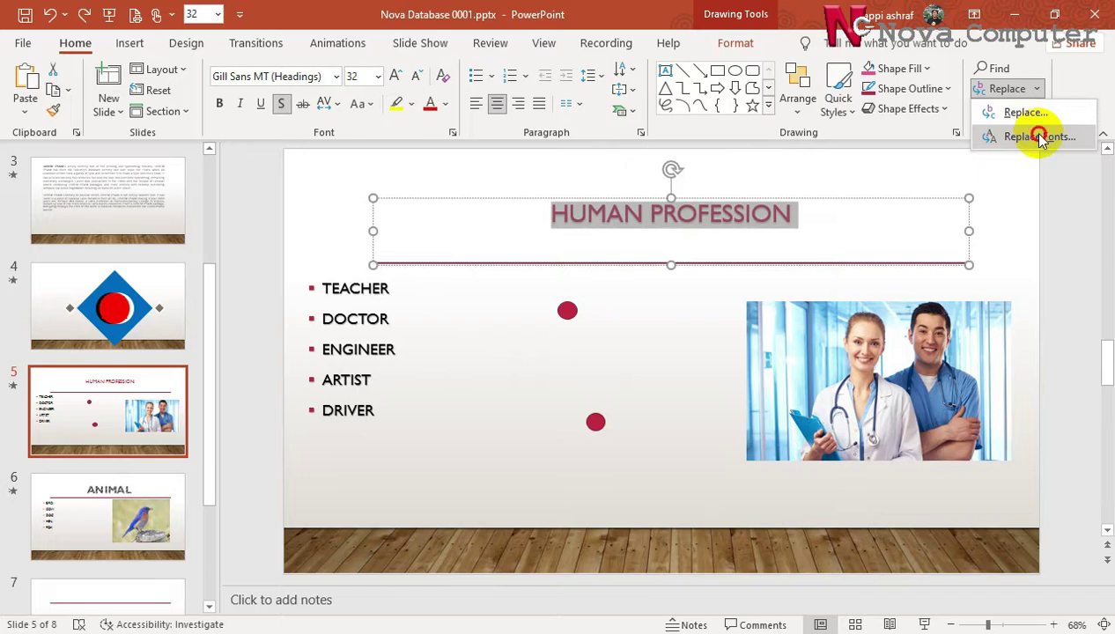
pyautogui.click(1040, 133)
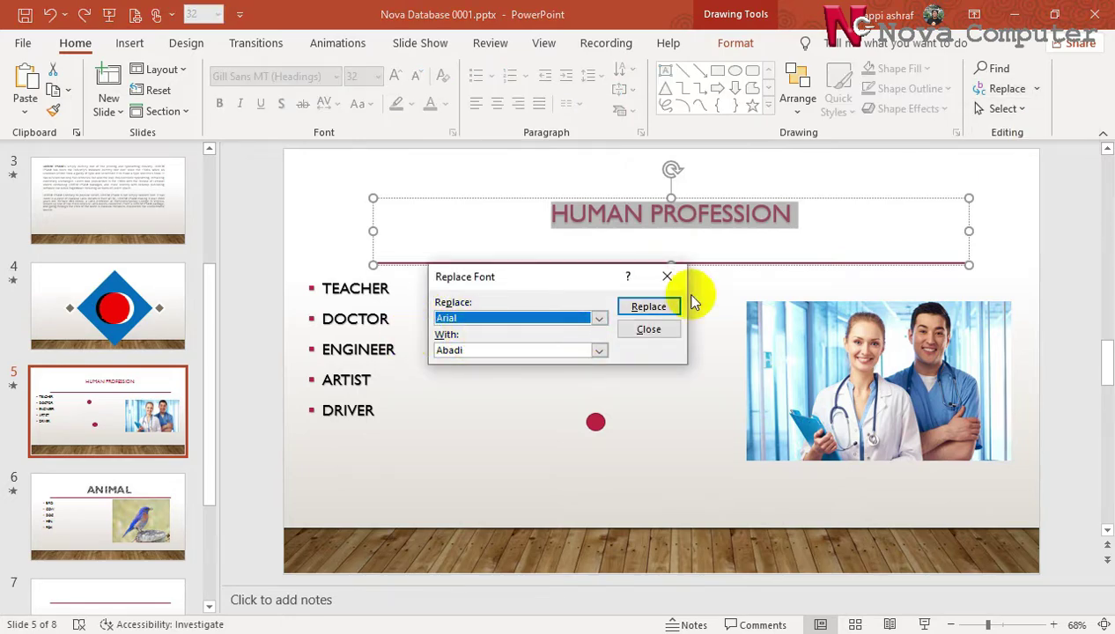
pyautogui.click(649, 329)
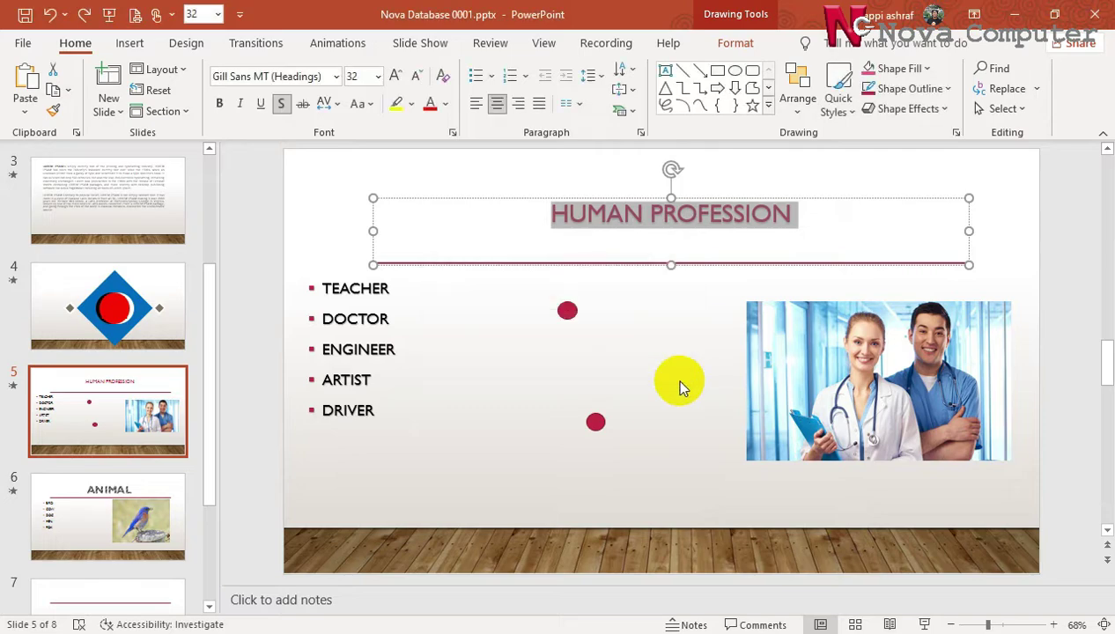
pyautogui.click(349, 326)
pyautogui.press('Home')
# Move to slide 3 and select the bold words LOREM IPSAM in its body text
pyautogui.click(69, 293)
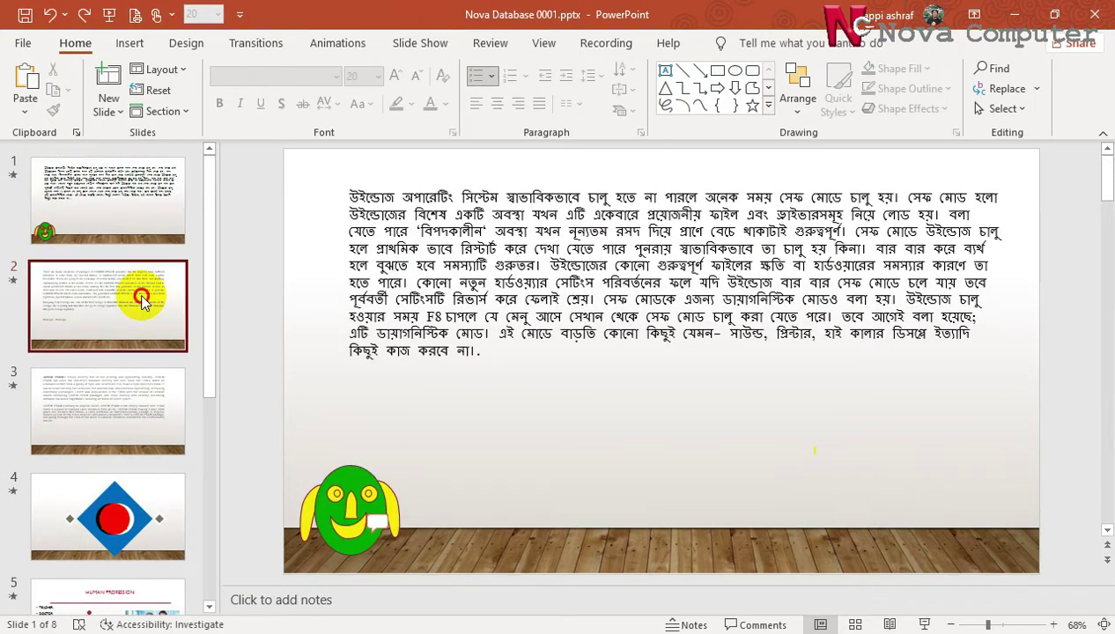
pyautogui.click(121, 392)
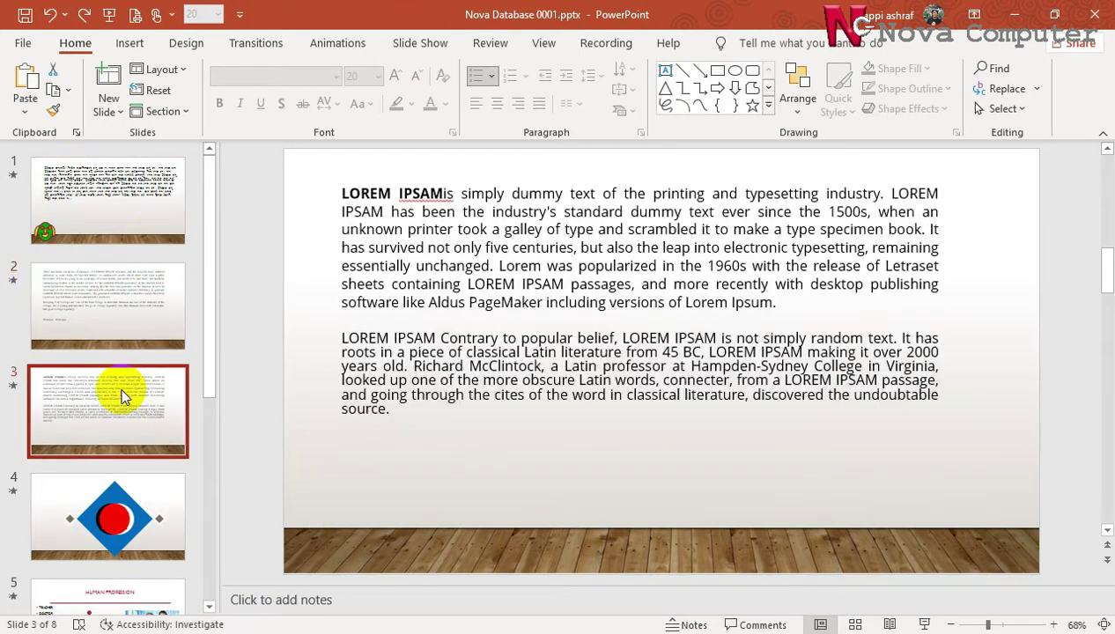
pyautogui.click(502, 221)
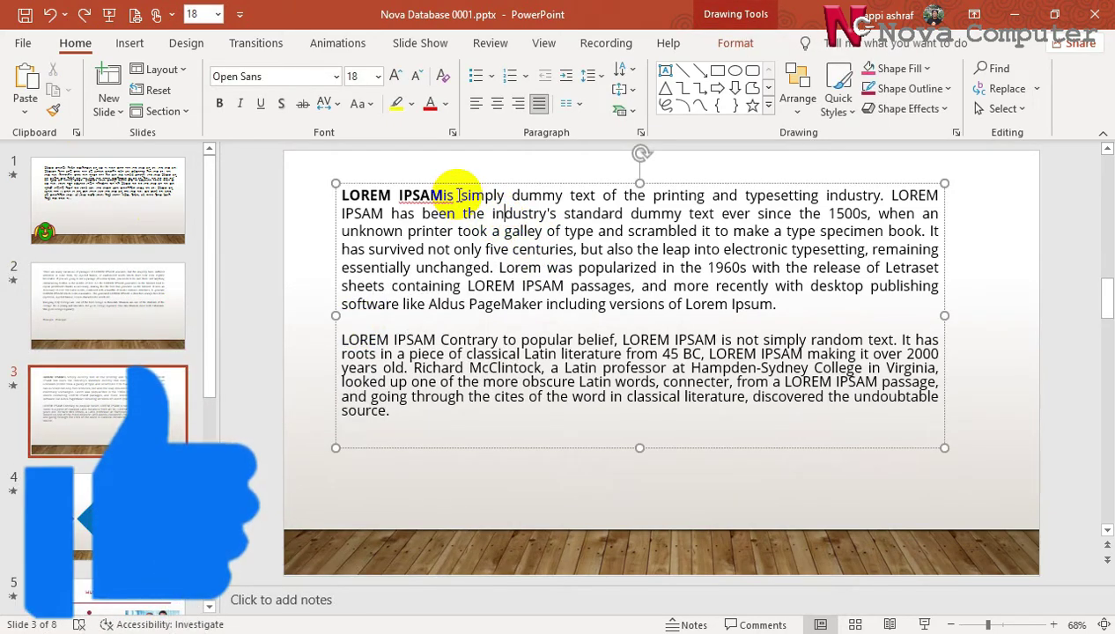
pyautogui.moveTo(457, 194); pyautogui.dragTo(362, 194)
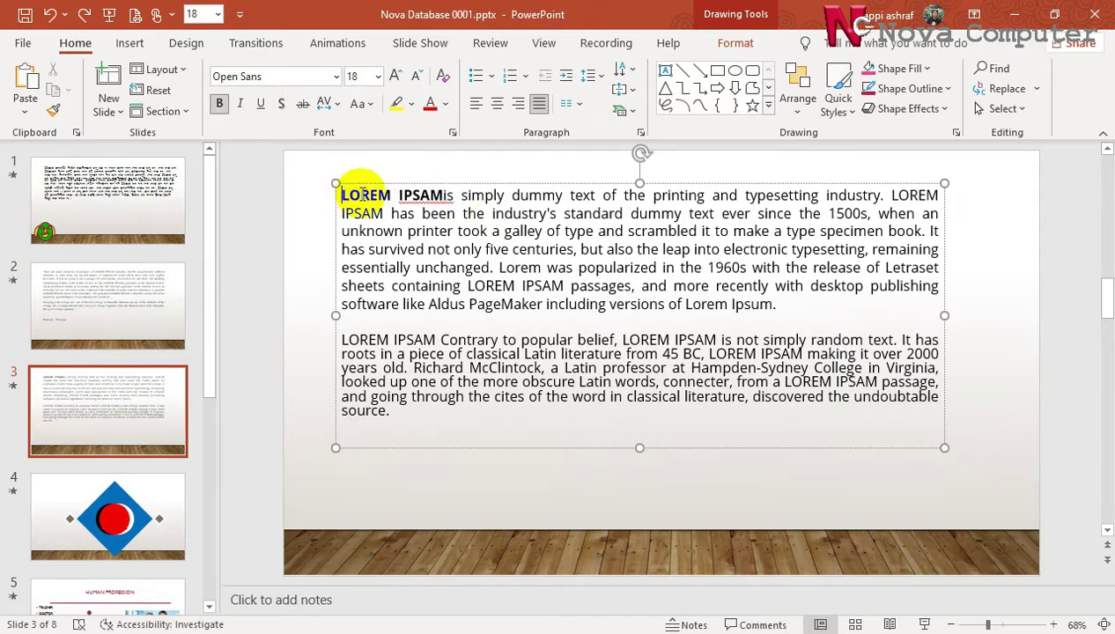
# Use Replace Fonts to replace Open Sans with Arial, then close the dialog
pyautogui.click(1035, 88)
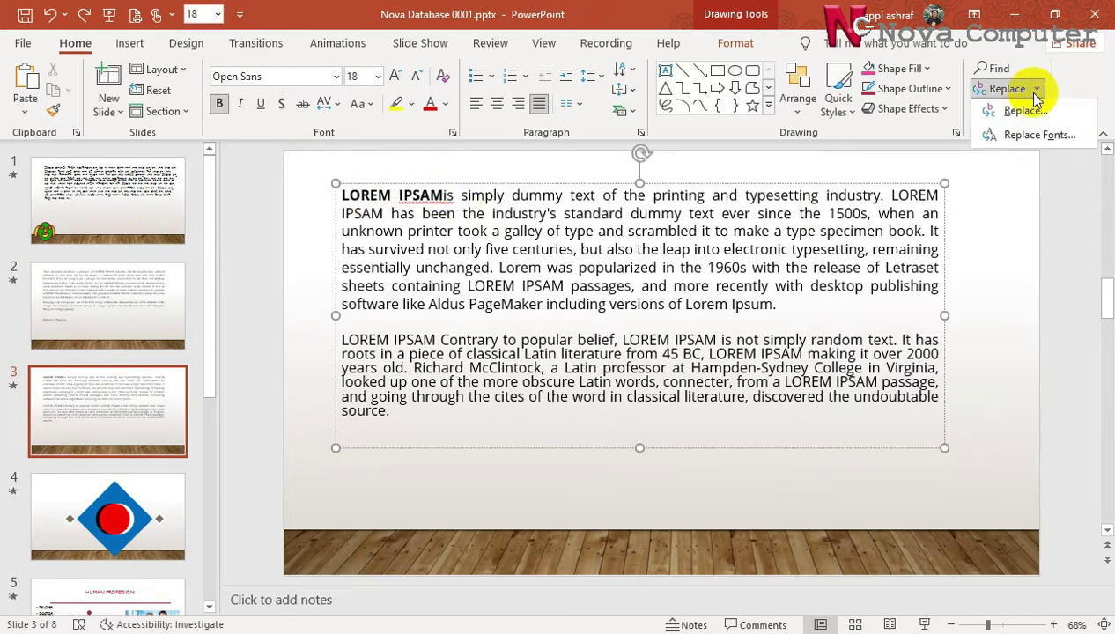
pyautogui.click(1036, 141)
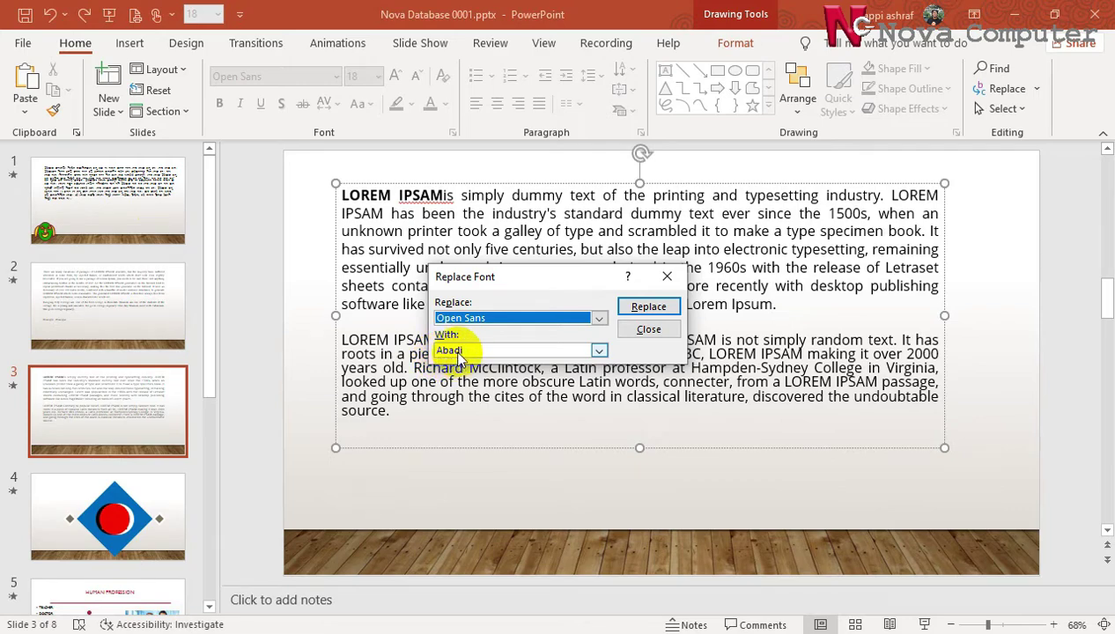
pyautogui.click(598, 351)
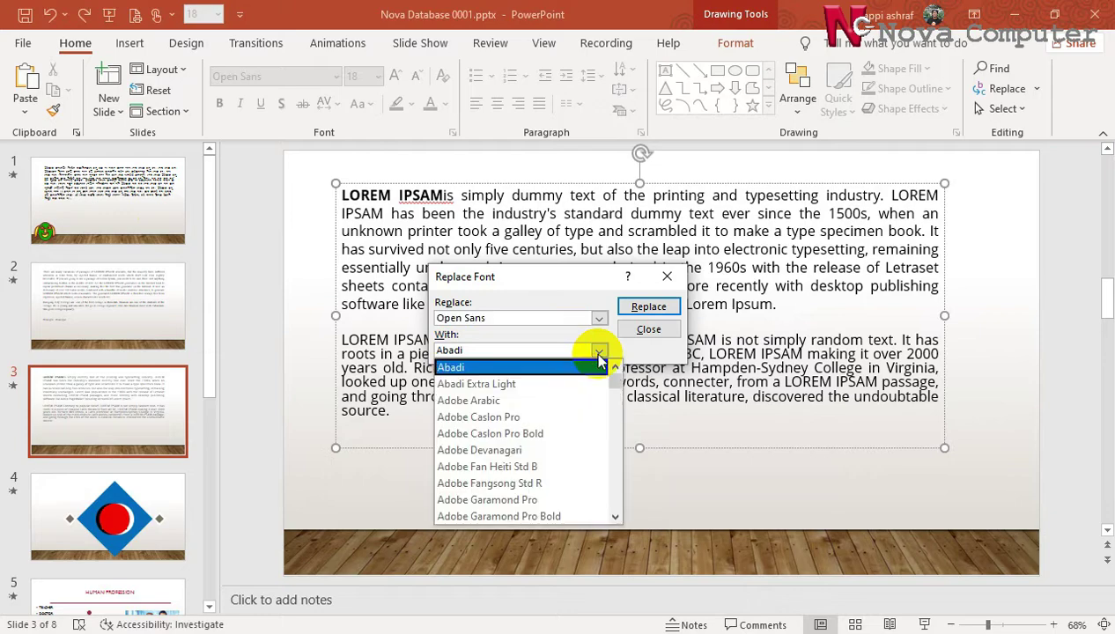
pyautogui.scroll(-1, 555, 410)
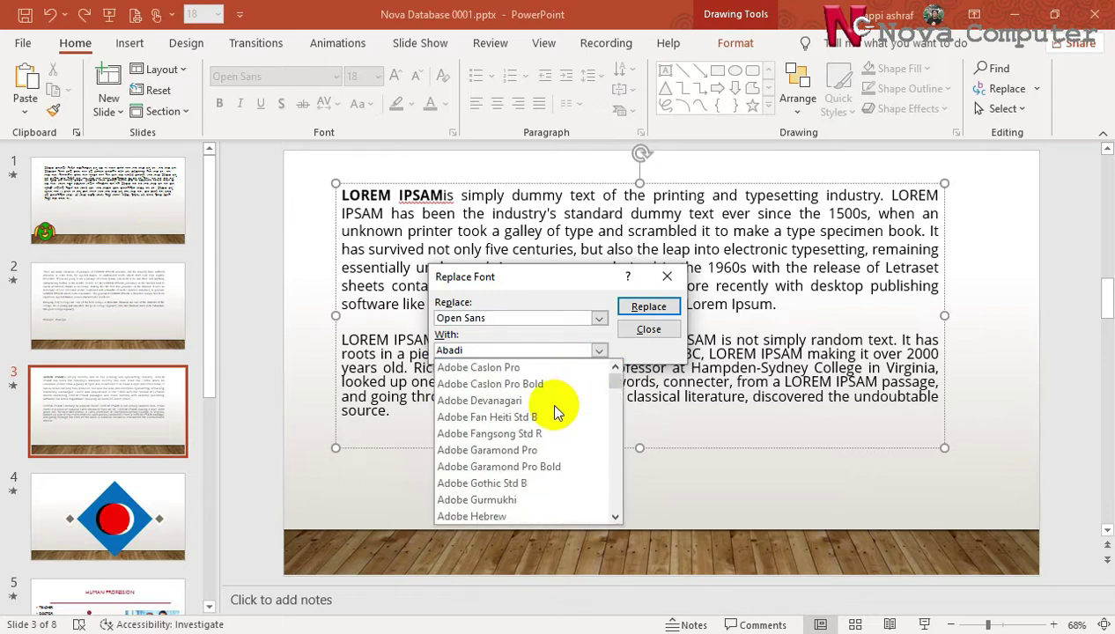
pyautogui.scroll(-1, 556, 409)
pyautogui.scroll(-4, 556, 410)
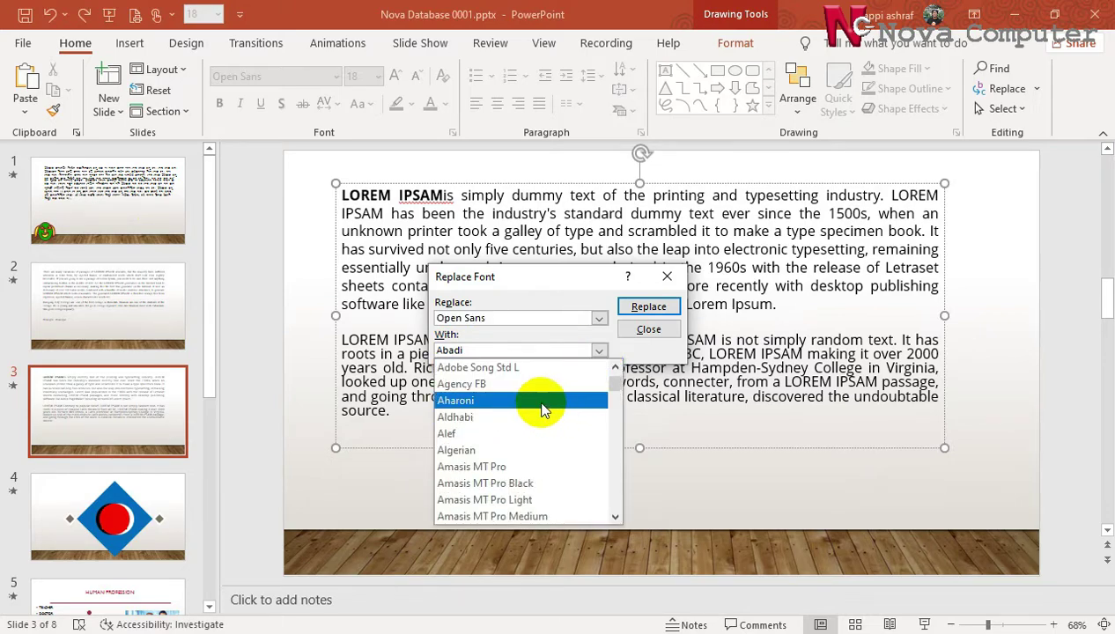
pyautogui.scroll(-3, 524, 421)
pyautogui.scroll(-2, 517, 426)
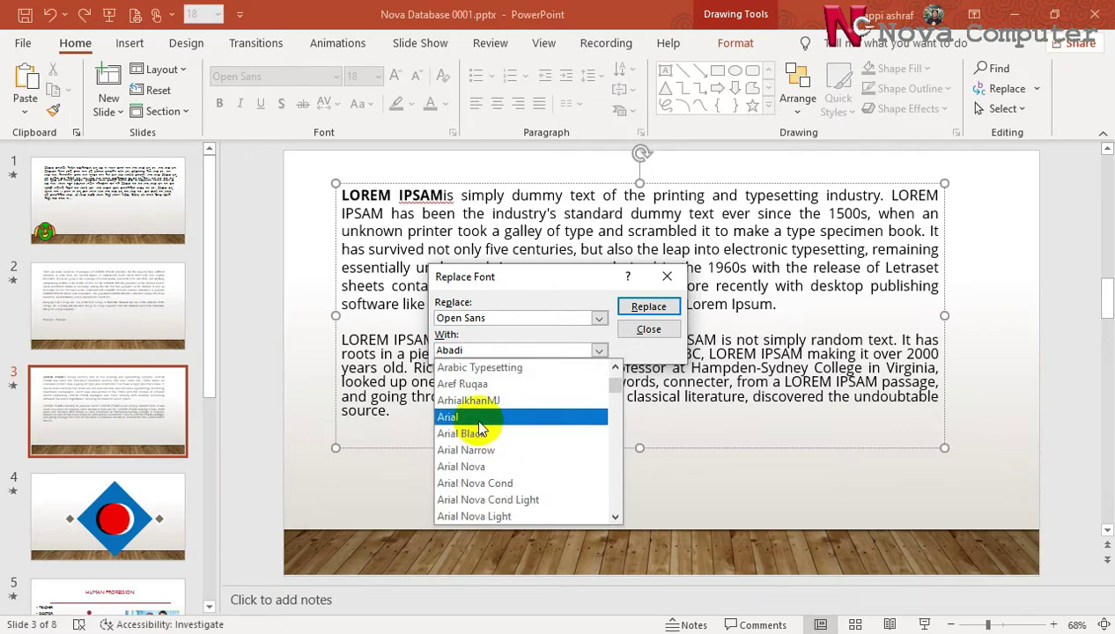
pyautogui.click(473, 417)
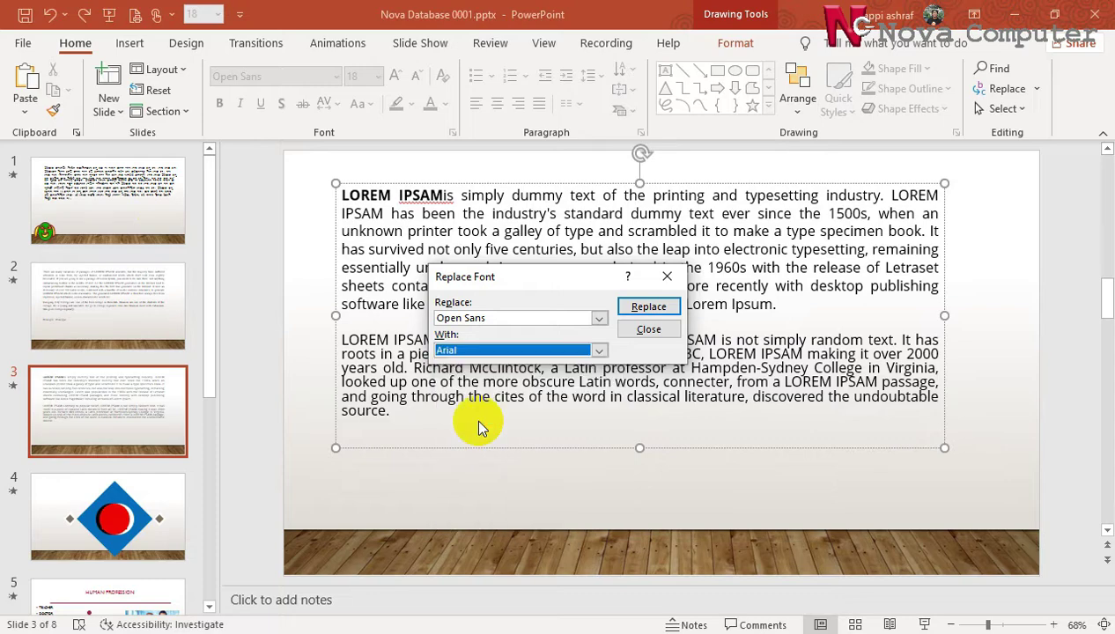
pyautogui.click(649, 307)
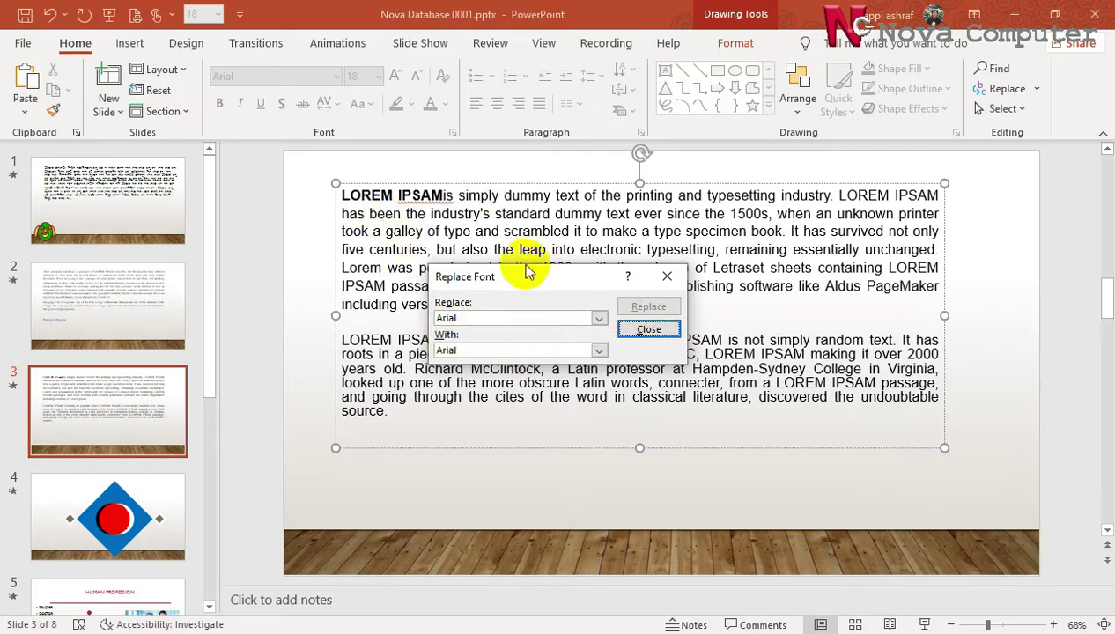
pyautogui.click(648, 329)
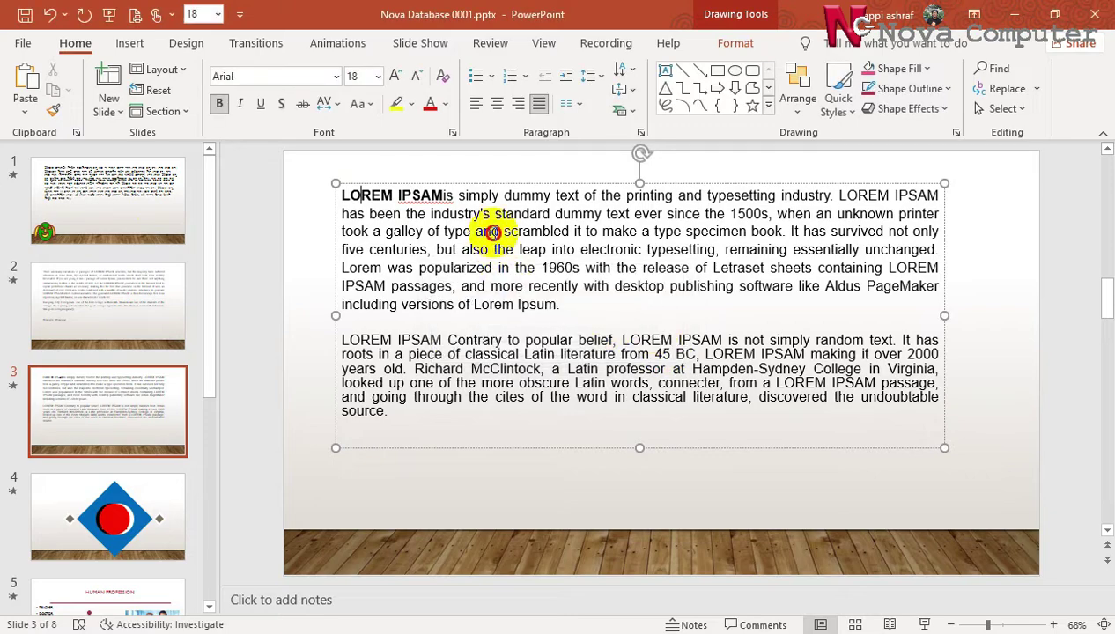
# Check the current font and place the caret in slide 2's body text
pyautogui.click(492, 232)
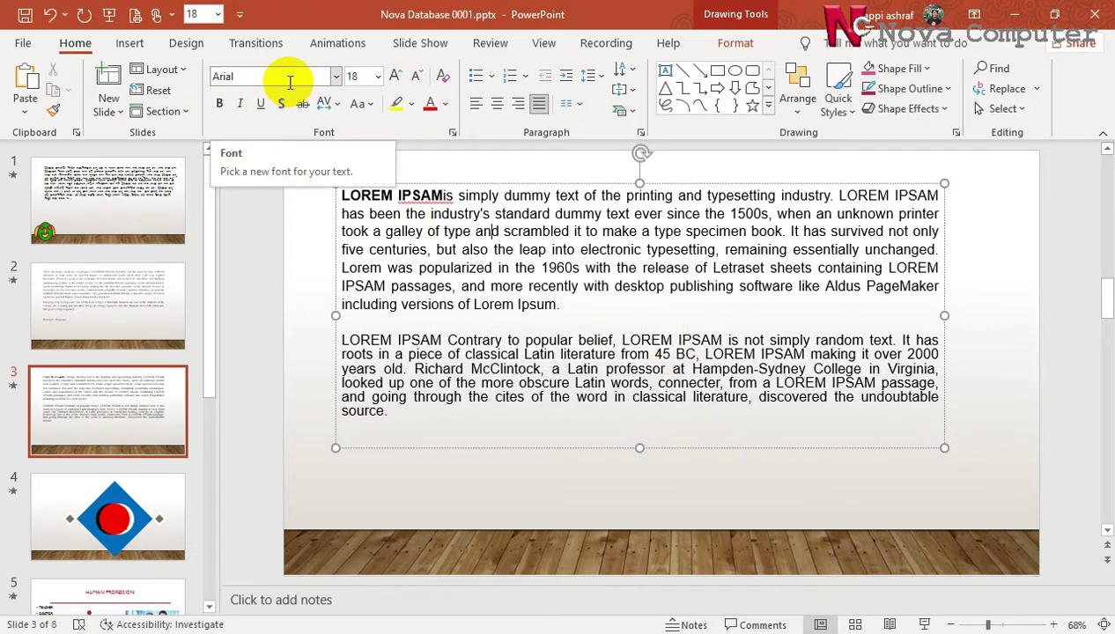
pyautogui.scroll(2, 572, 331)
pyautogui.scroll(-3, 573, 331)
pyautogui.scroll(-1, 563, 344)
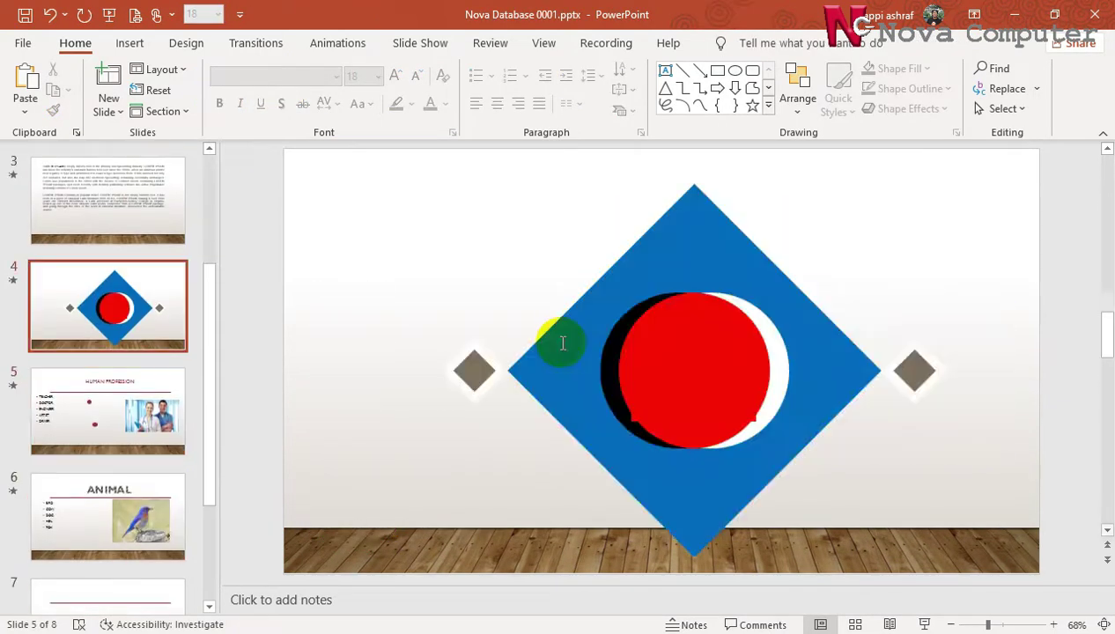
pyautogui.scroll(1, 563, 343)
pyautogui.scroll(1, 563, 343)
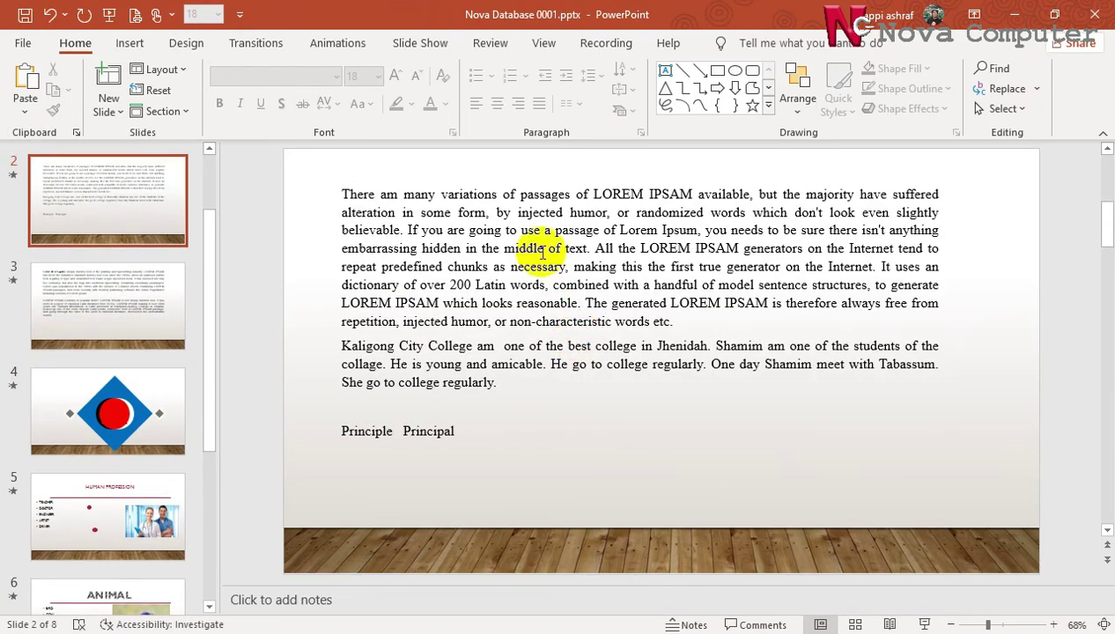
pyautogui.click(516, 195)
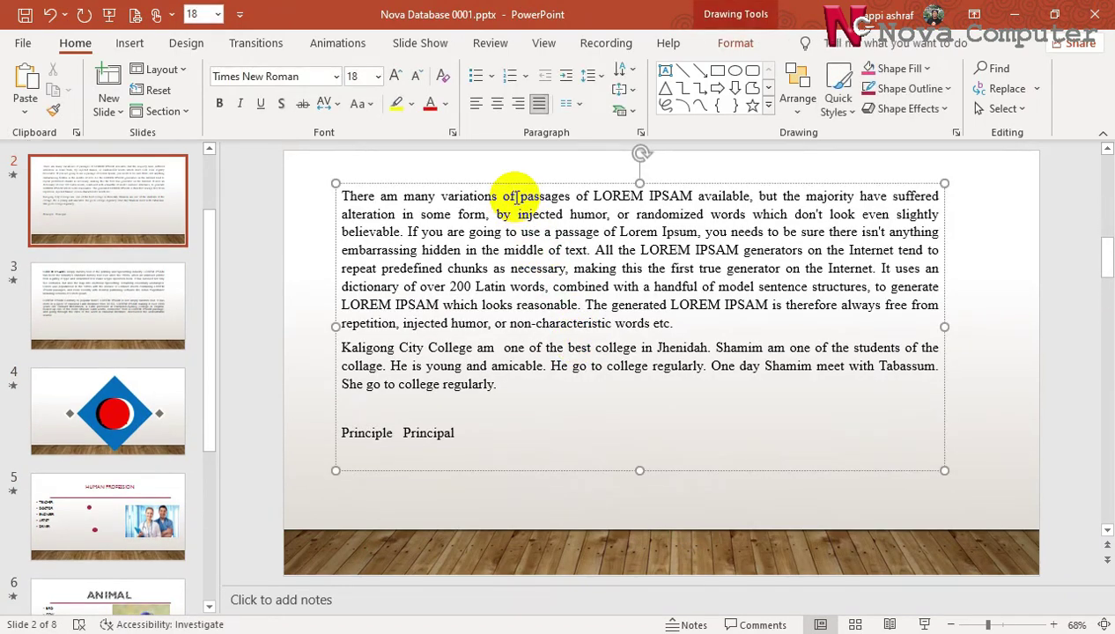
# Use Replace Fonts to replace Times New Roman with Arial, then close the dialog
pyautogui.click(1036, 89)
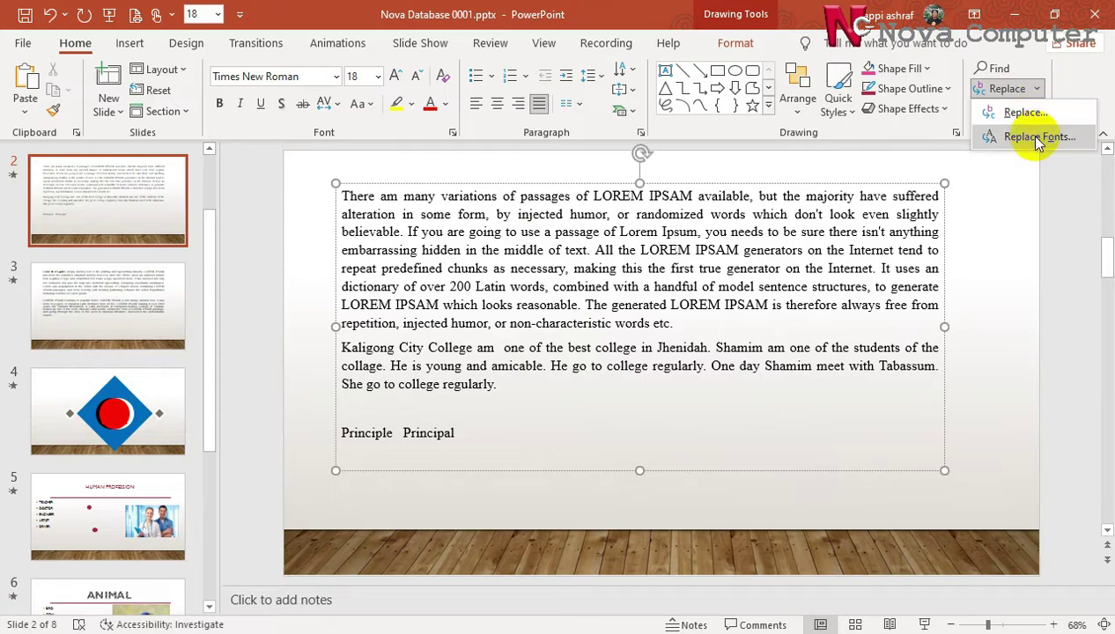
pyautogui.click(1038, 138)
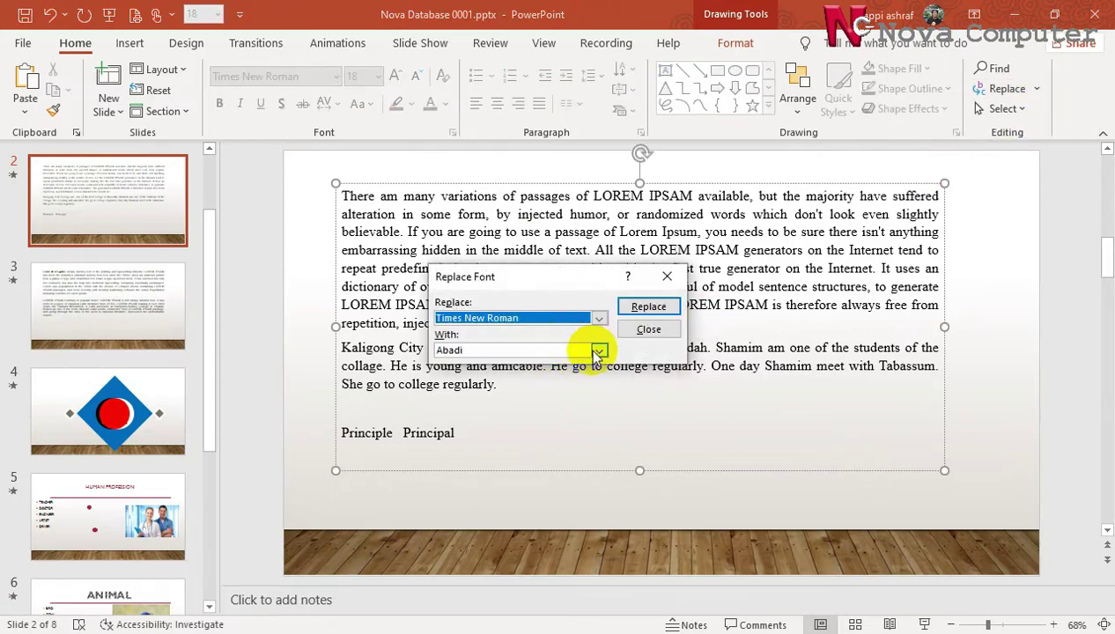
pyautogui.click(542, 351)
pyautogui.scroll(-3, 507, 449)
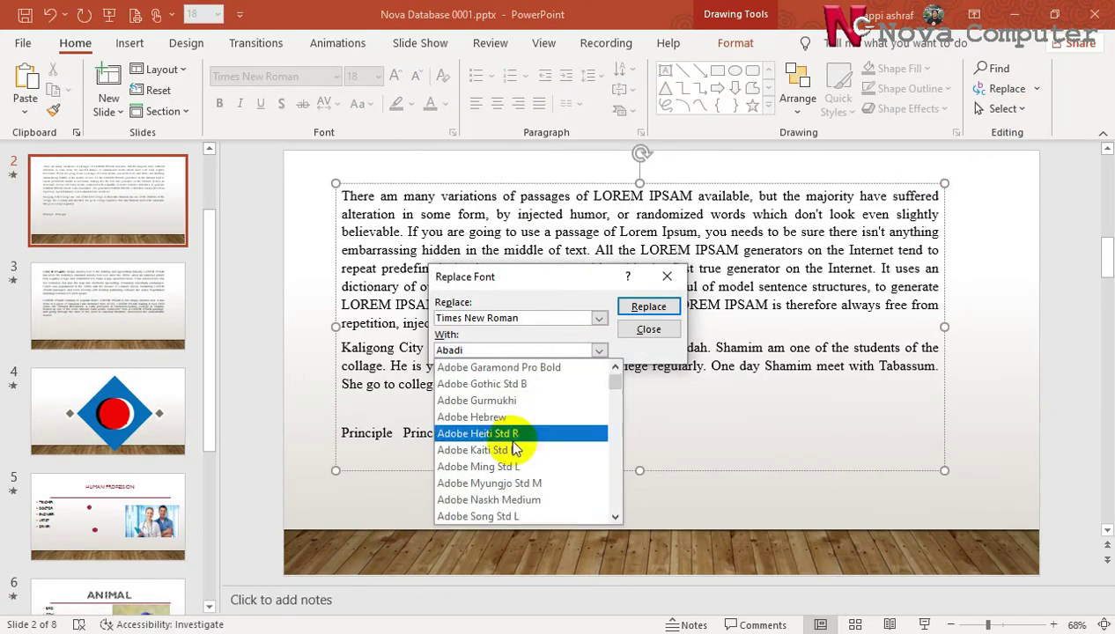
pyautogui.scroll(-2, 516, 450)
pyautogui.scroll(-1, 502, 462)
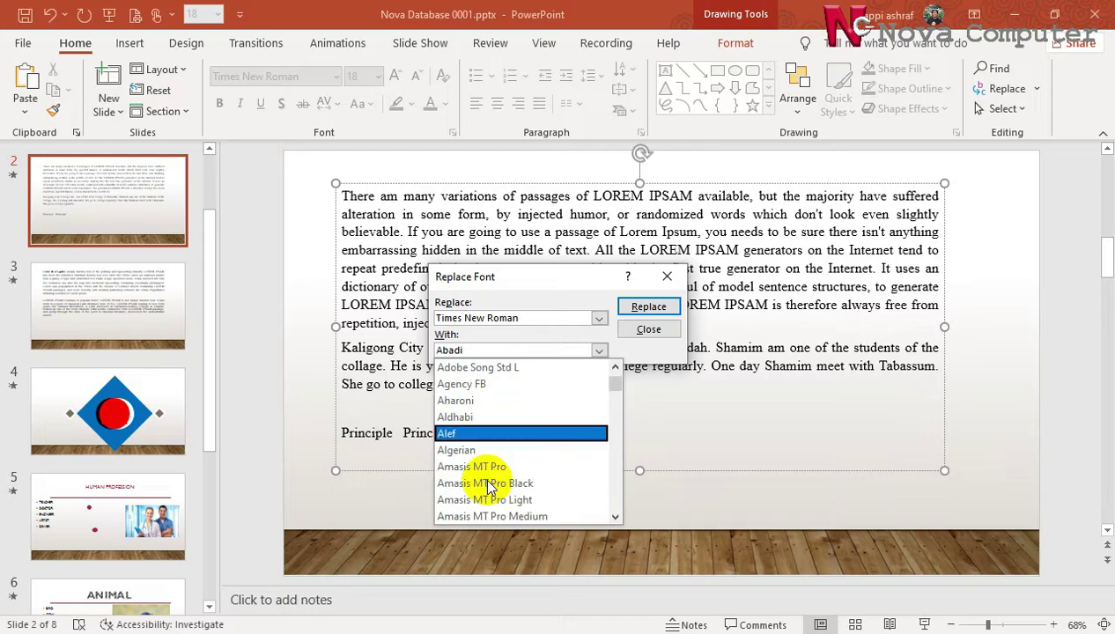
pyautogui.scroll(-1, 493, 480)
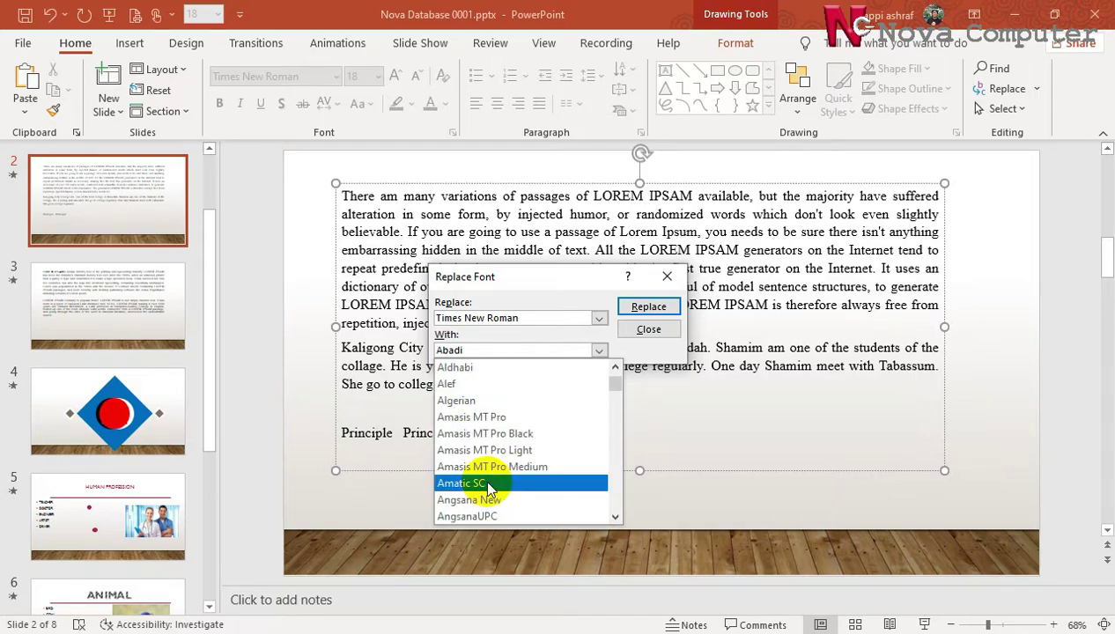
pyautogui.scroll(-3, 487, 489)
pyautogui.click(462, 465)
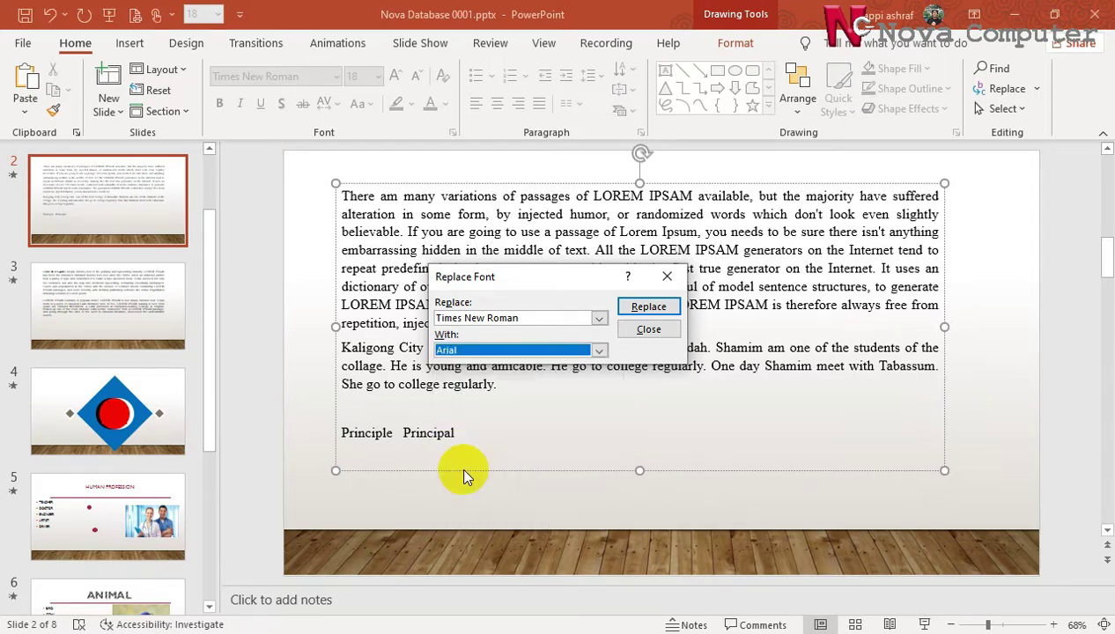
pyautogui.click(648, 306)
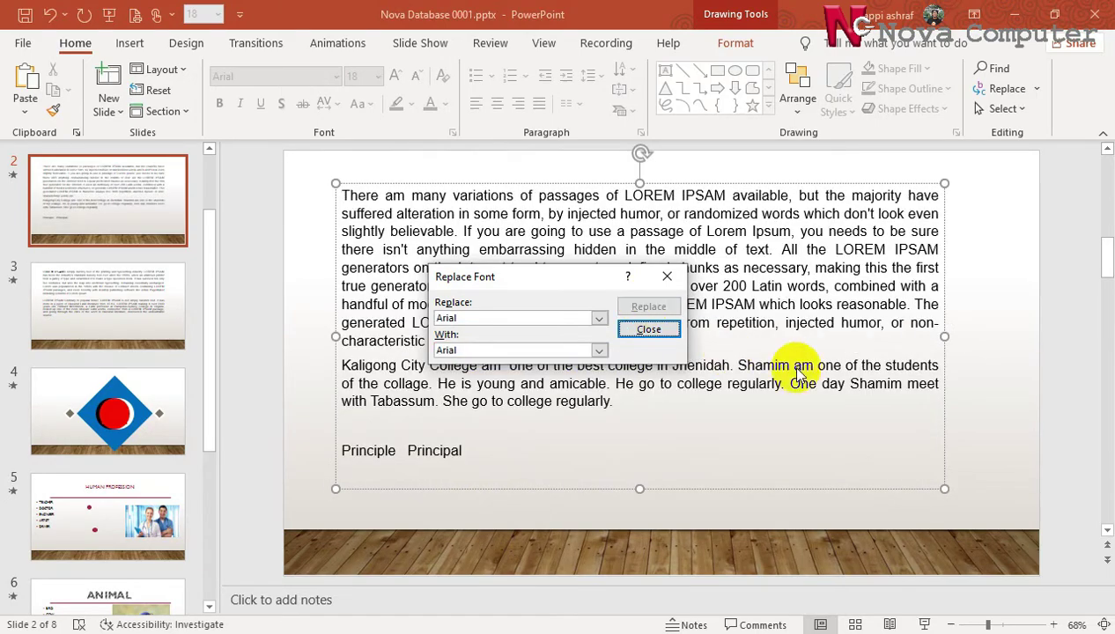
pyautogui.click(665, 330)
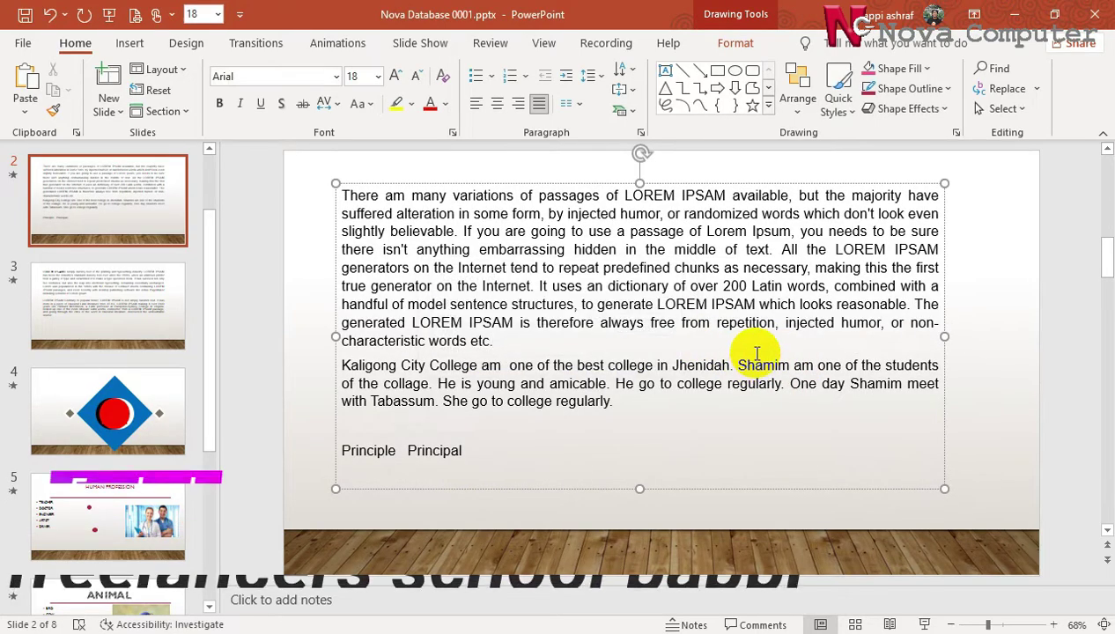